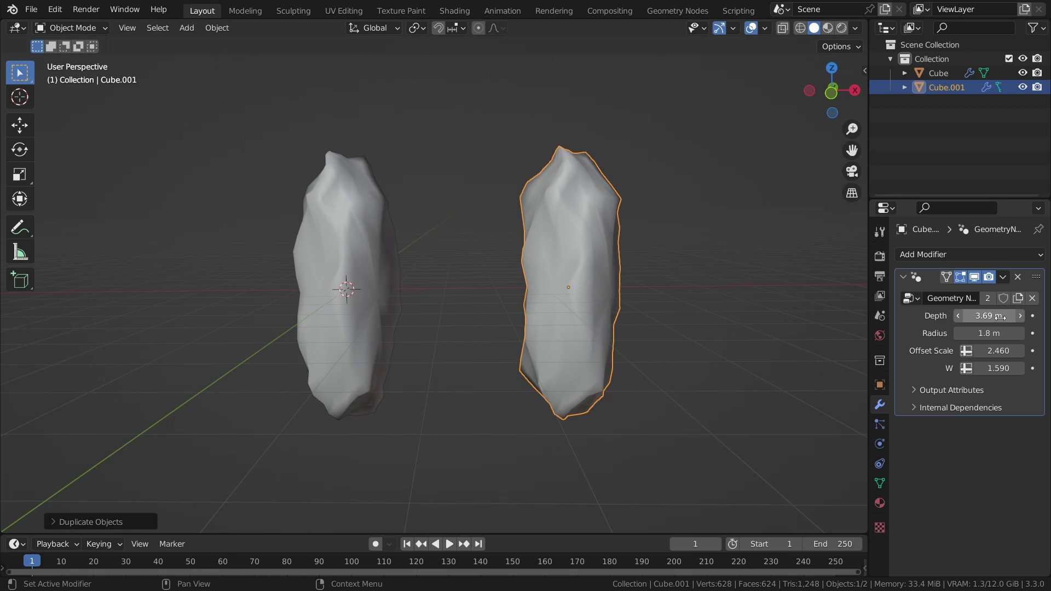
- Try a different Depth value on the duplicated crystal's geometry nodes modifier
drag(989, 316, 964, 332)
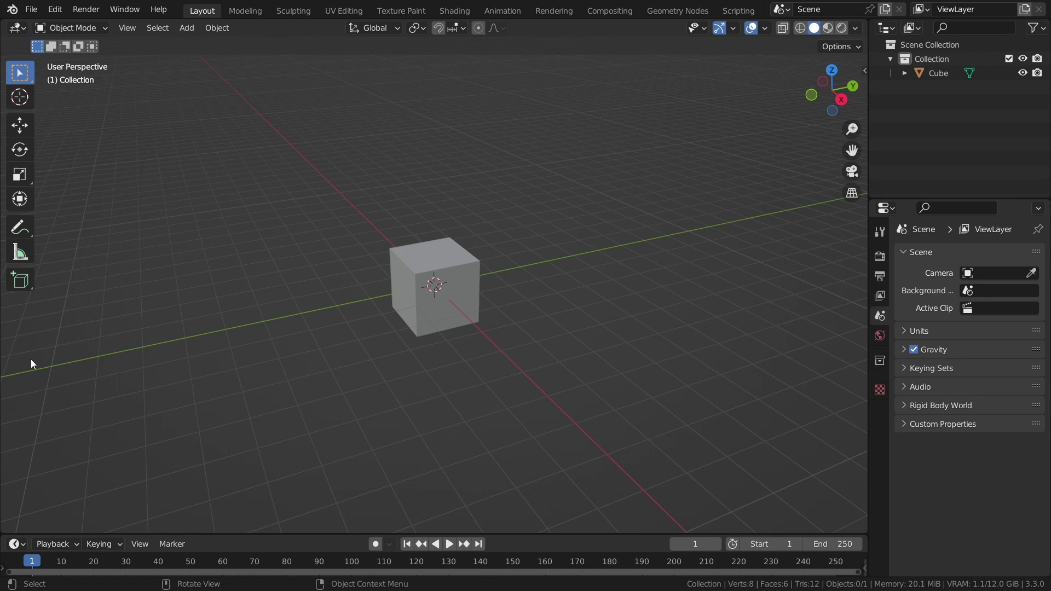
- Select the cube and open the Geometry Nodes workspace with a taller node editor
click(460, 292)
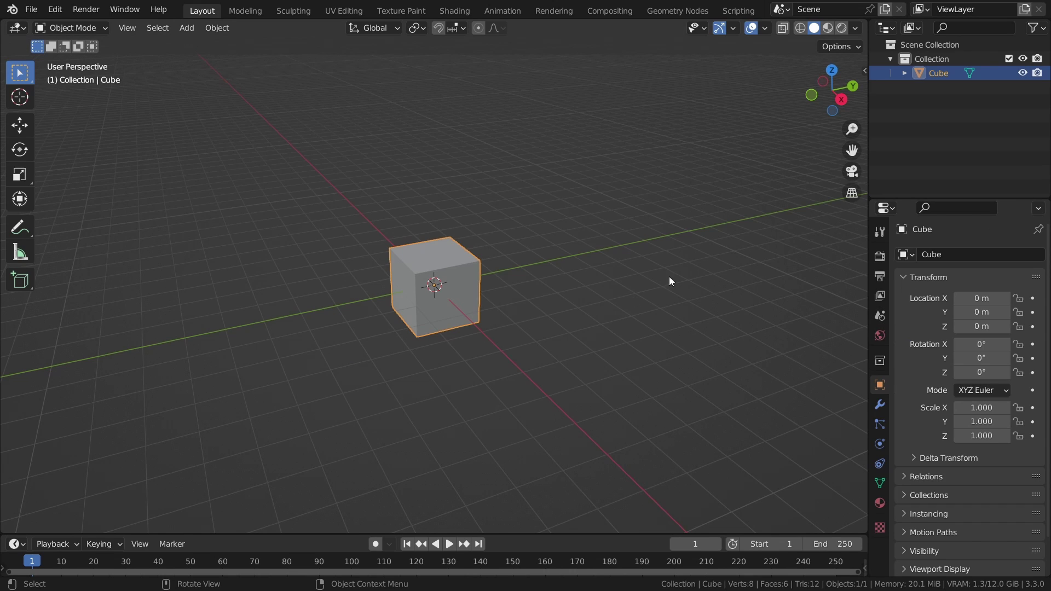
click(677, 11)
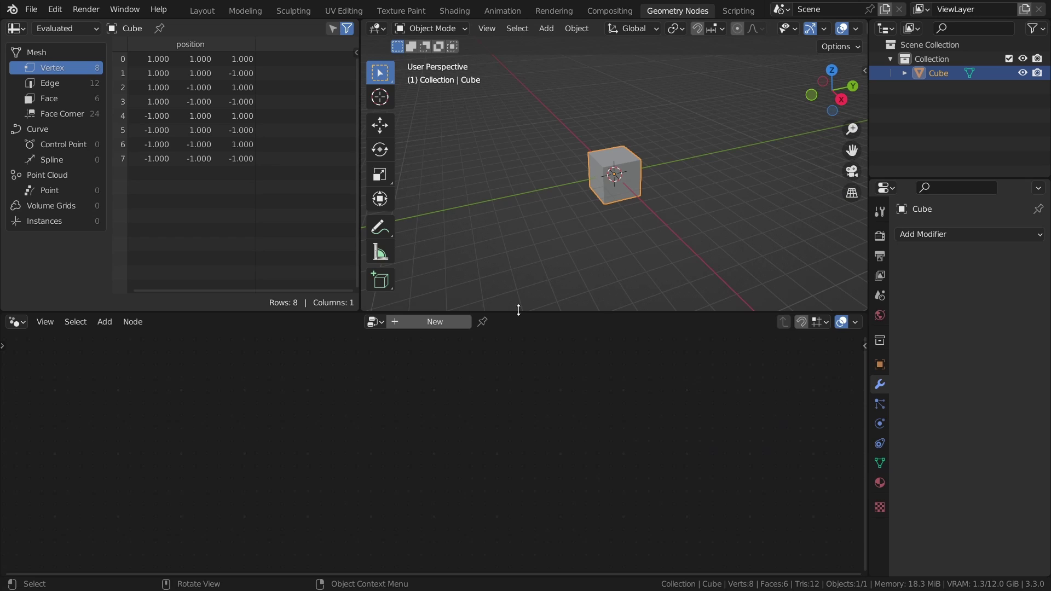
drag(519, 311, 522, 268)
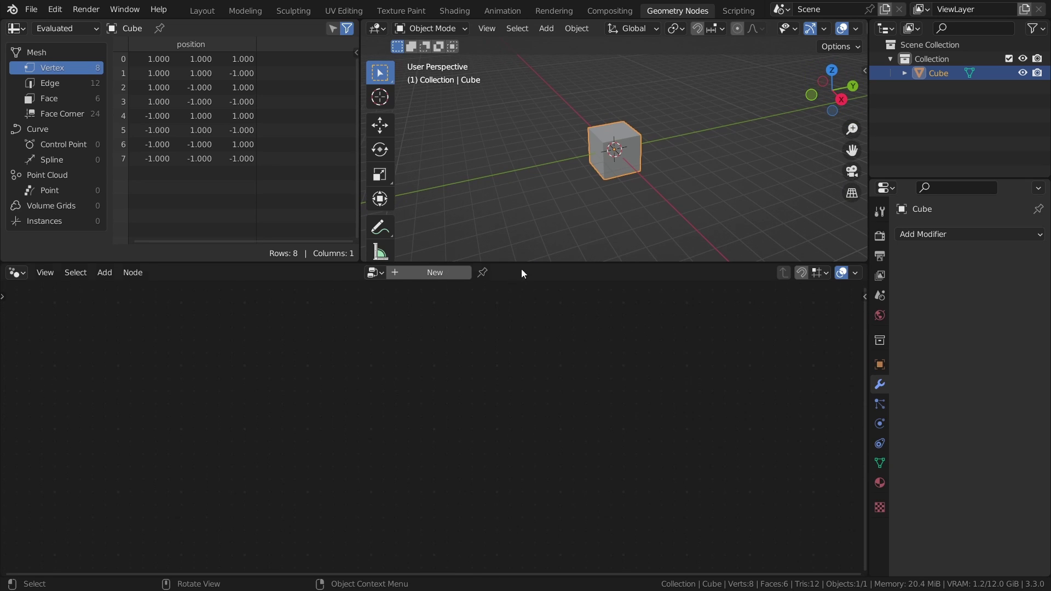
- Create a new geometry node tree on the cube and save the file
click(414, 281)
middle_drag(357, 394, 370, 341)
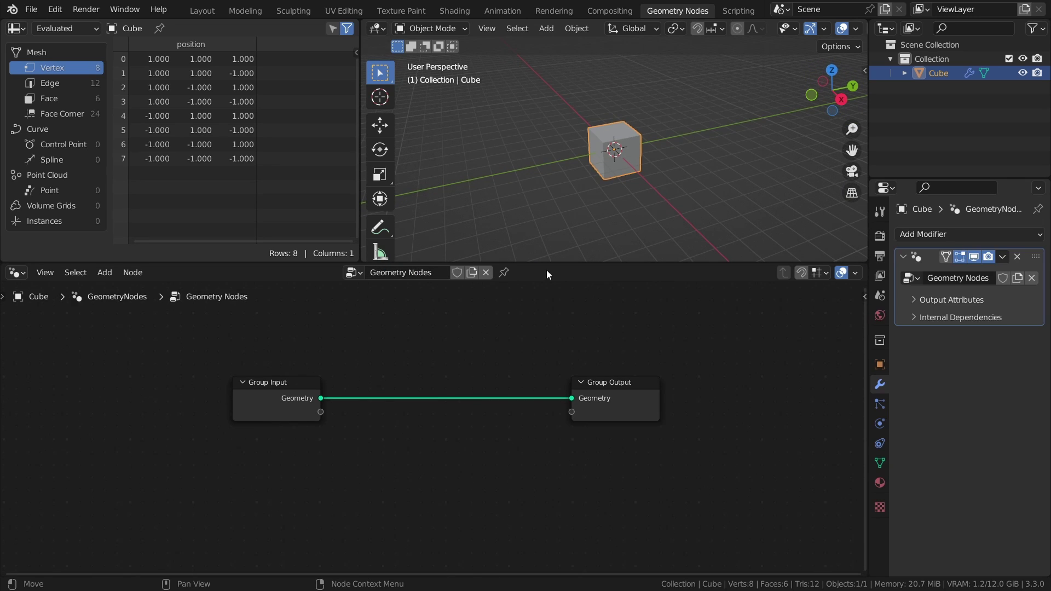
scroll(592, 182, up, 2)
key(ctrl+s)
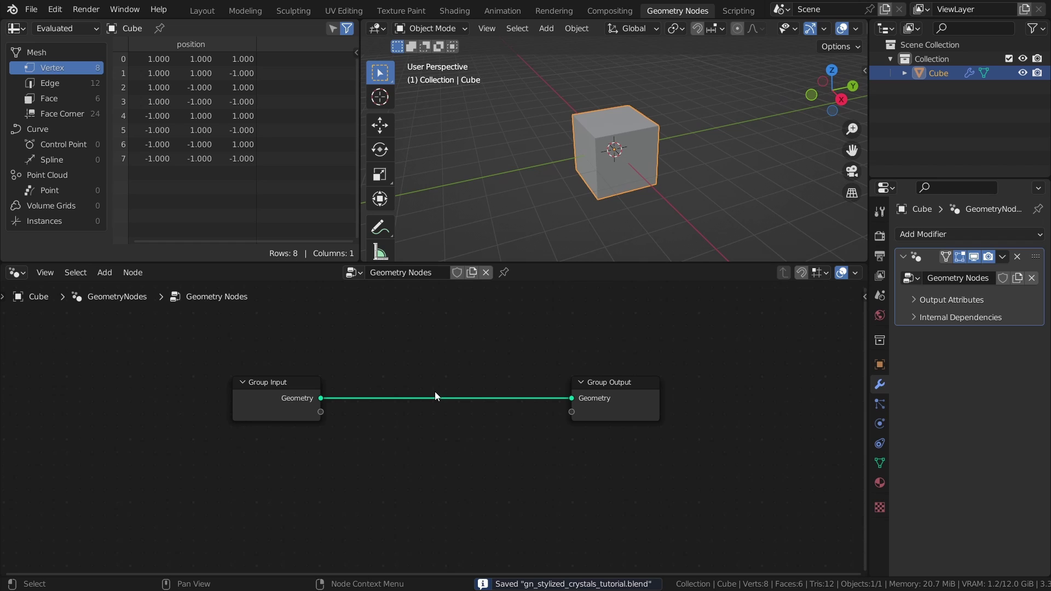
- Place a Cylinder node on the link into Group Output and set its Vertices to 5
key(shift+a)
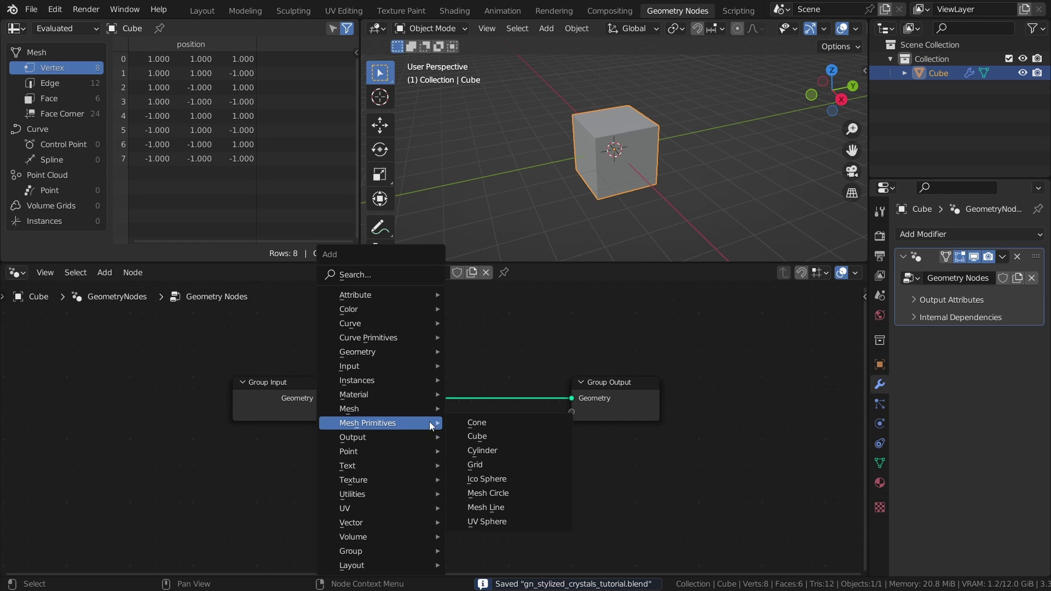
click(502, 447)
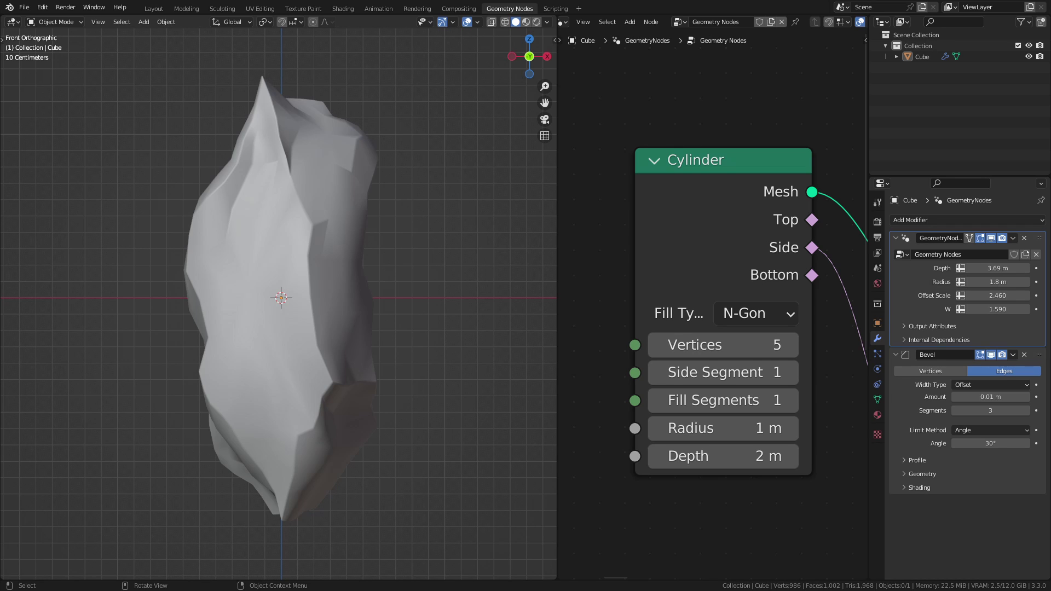
drag(731, 345, 739, 345)
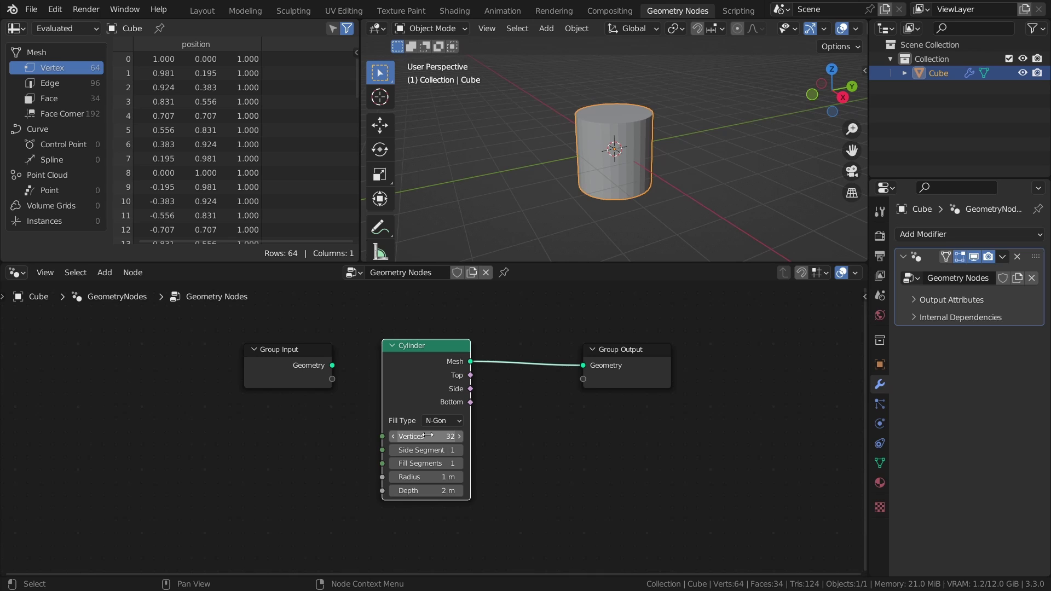
click(428, 435)
text(5)
key(Return)
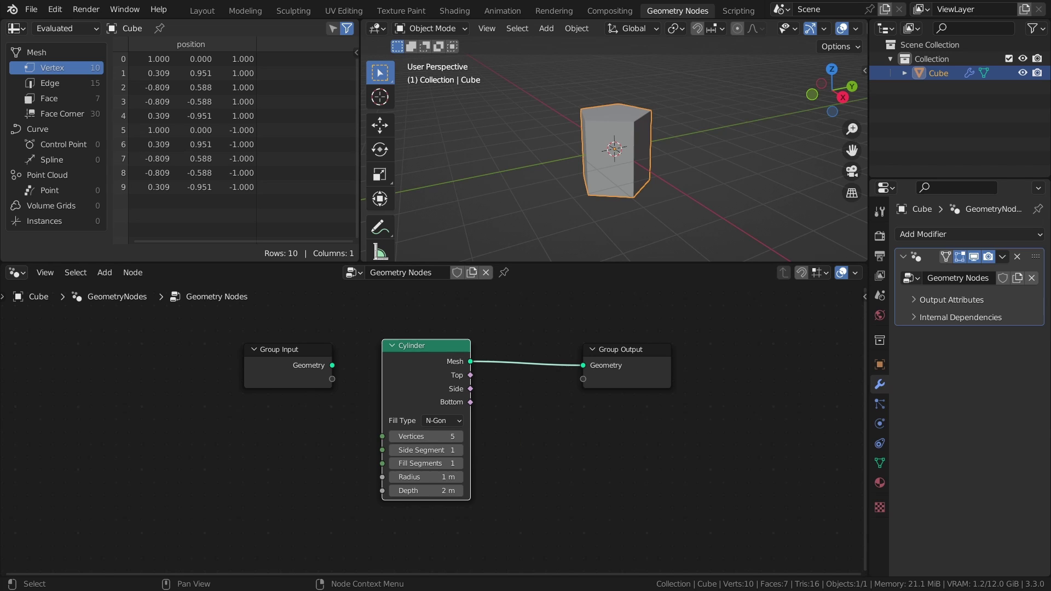
- Insert an Extrude Mesh node between the Cylinder and Group Output, making room for it
middle_drag(573, 373, 402, 396)
drag(451, 386, 625, 391)
middle_drag(581, 387, 610, 367)
key(shift+a)
click(498, 204)
text(extr)
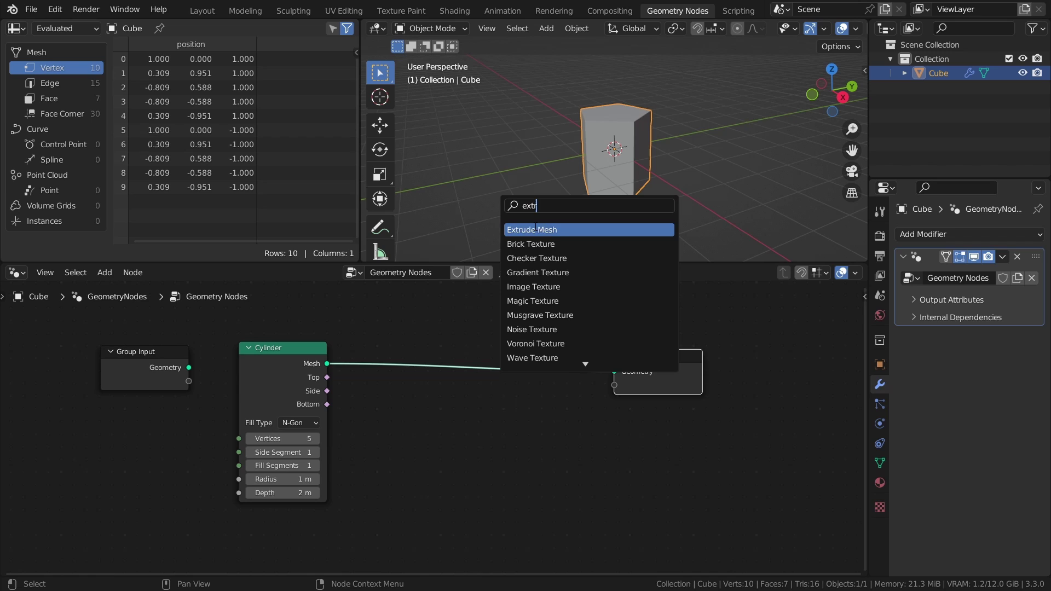
click(542, 227)
click(520, 362)
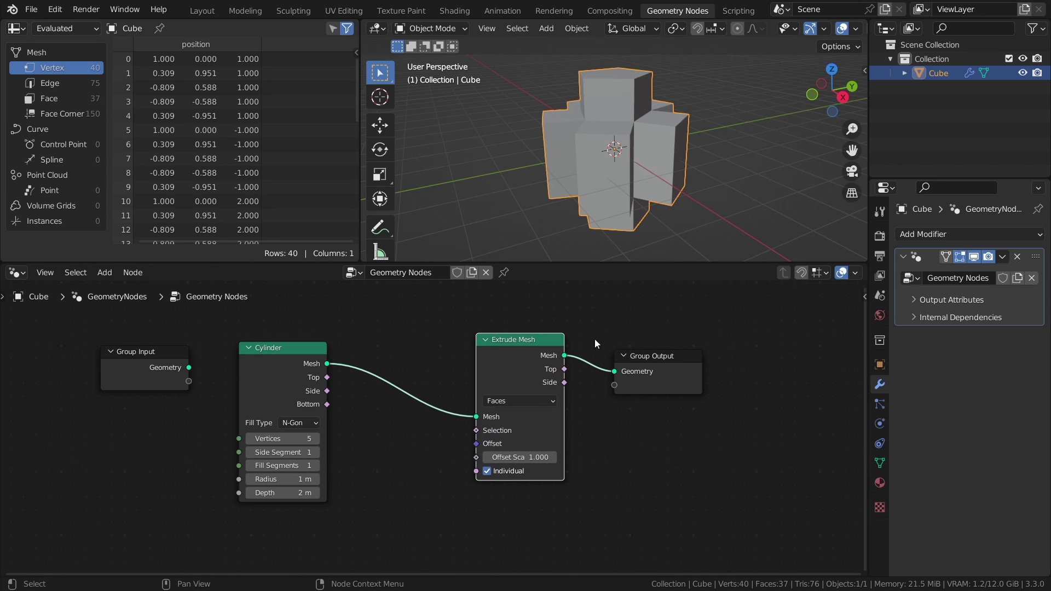
- Insert a Scale Elements node between Extrude Mesh and Group Output
key(shift+a)
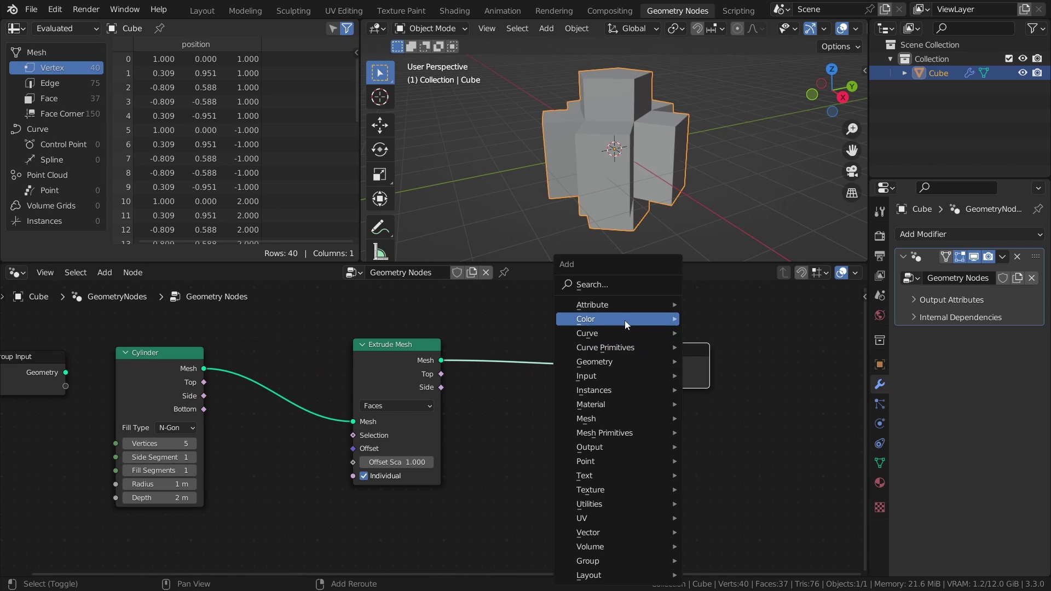
click(623, 286)
text(sca)
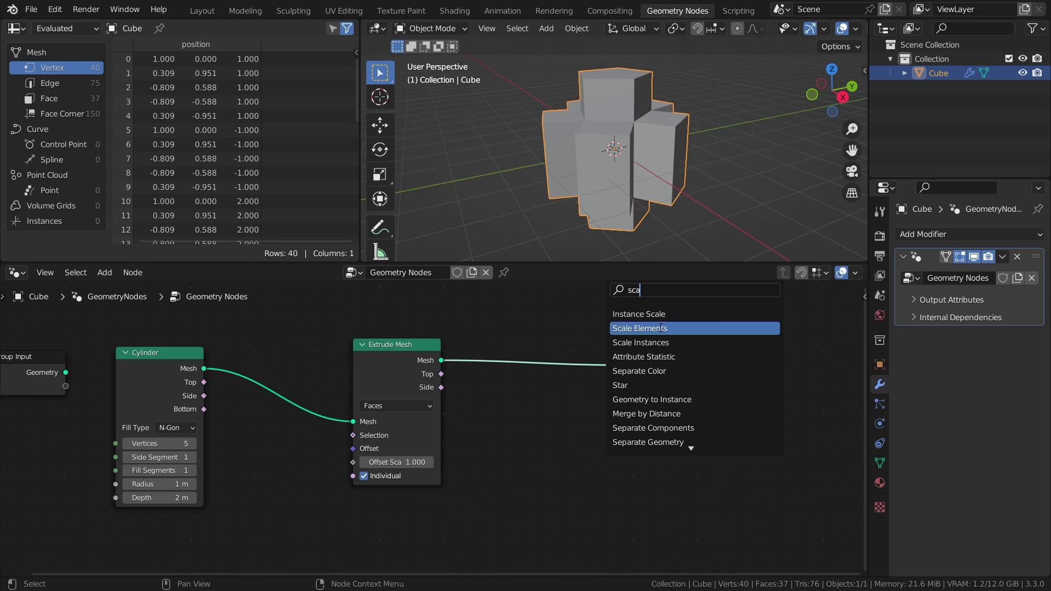
click(660, 328)
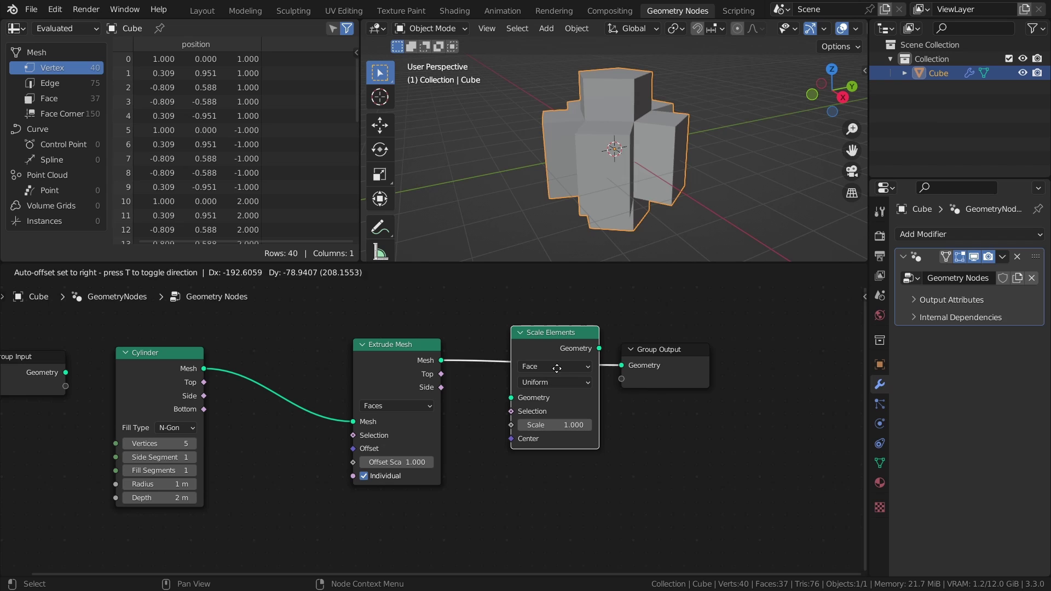
click(557, 368)
- Add a Boolean Math node set to Not between the Cylinder and Extrude Mesh, and save the file
key(Home)
key(shift+a)
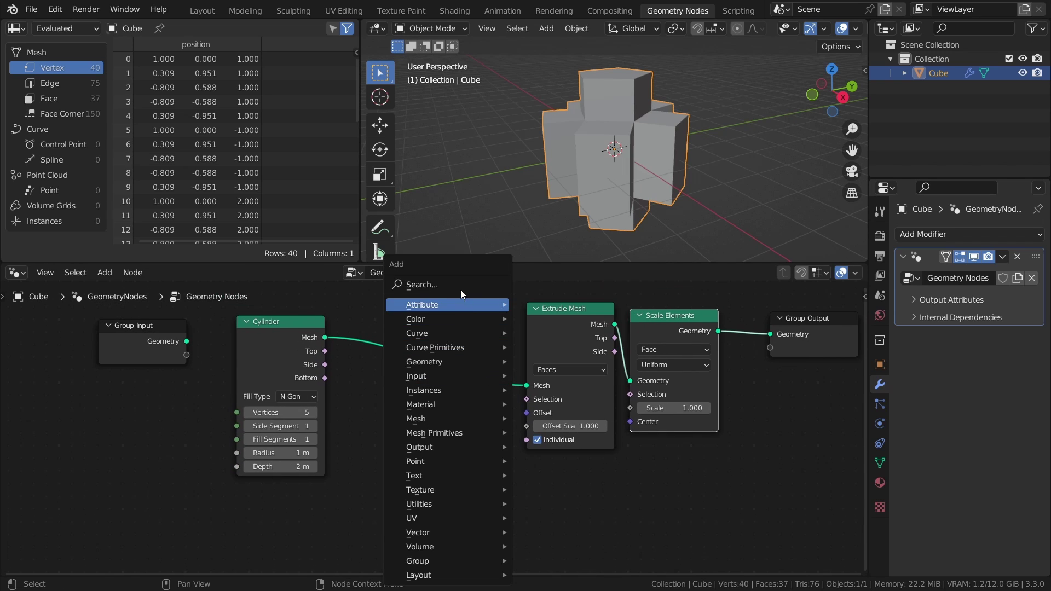
click(461, 287)
text(boolea)
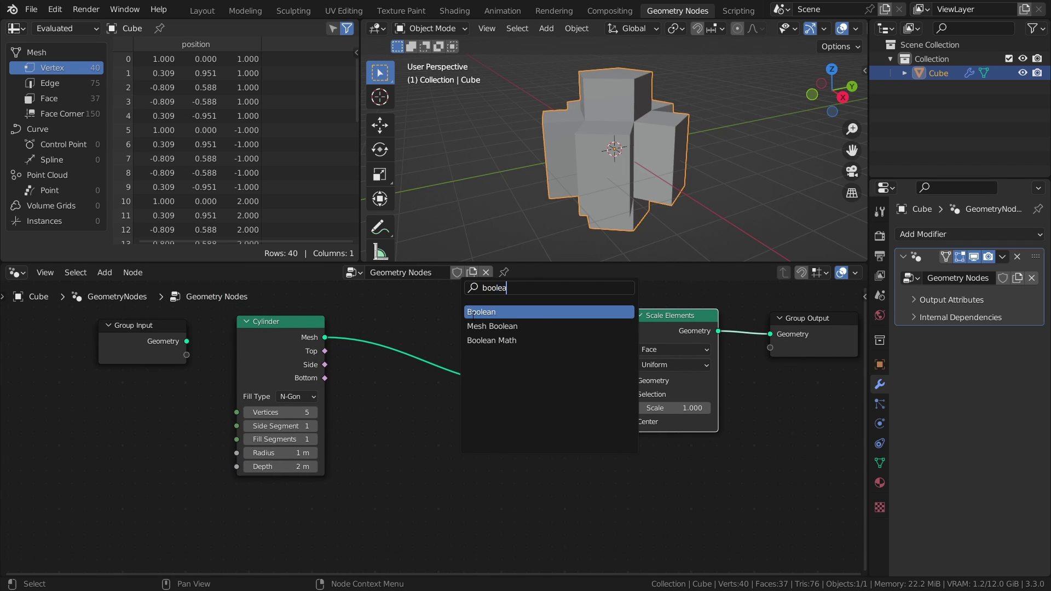
click(492, 340)
click(423, 418)
click(423, 418)
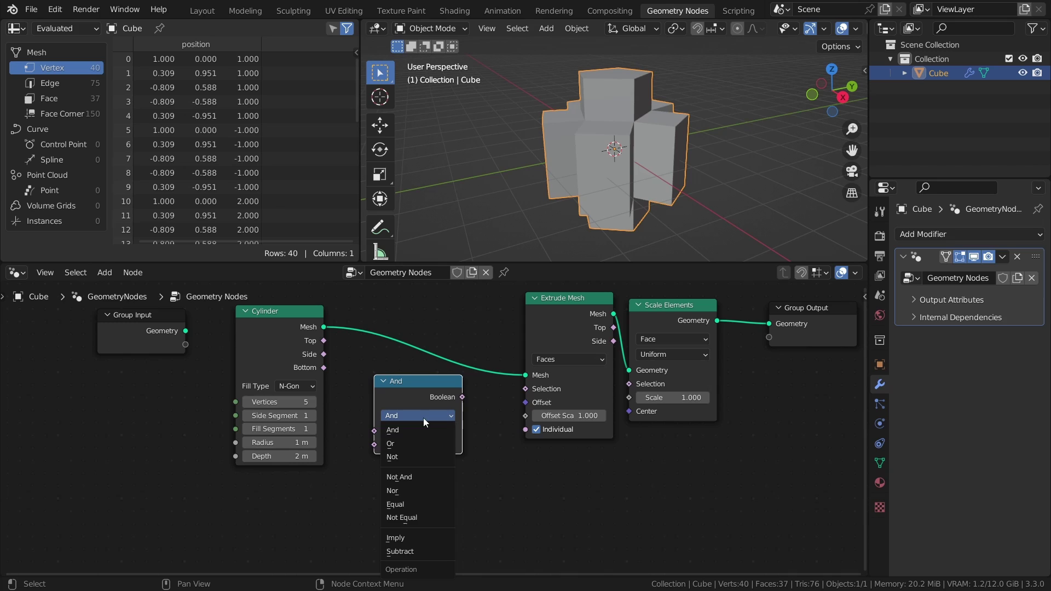
click(414, 458)
key(ctrl+s)
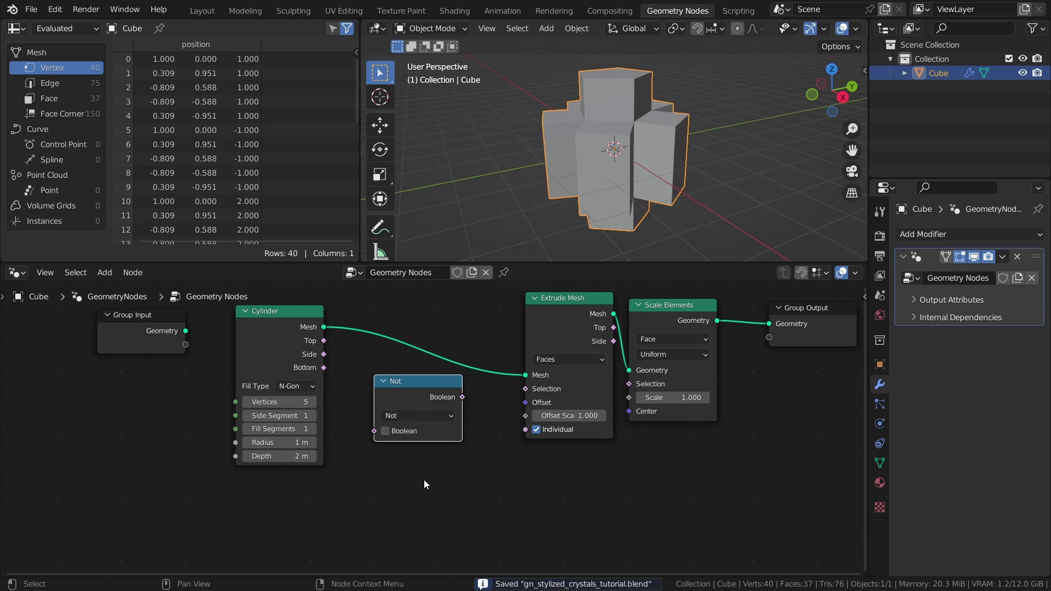
- Connect the Cylinder's Side output through the Not node to Extrude Mesh's Selection and turn off Individual
drag(325, 356, 375, 431)
middle_drag(426, 364, 405, 397)
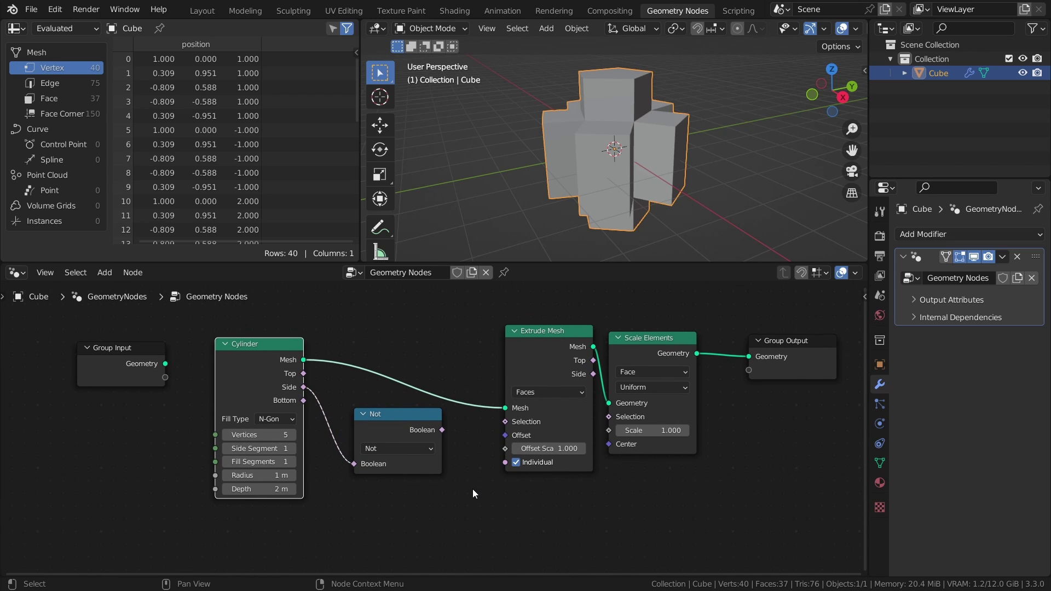
drag(442, 430, 504, 421)
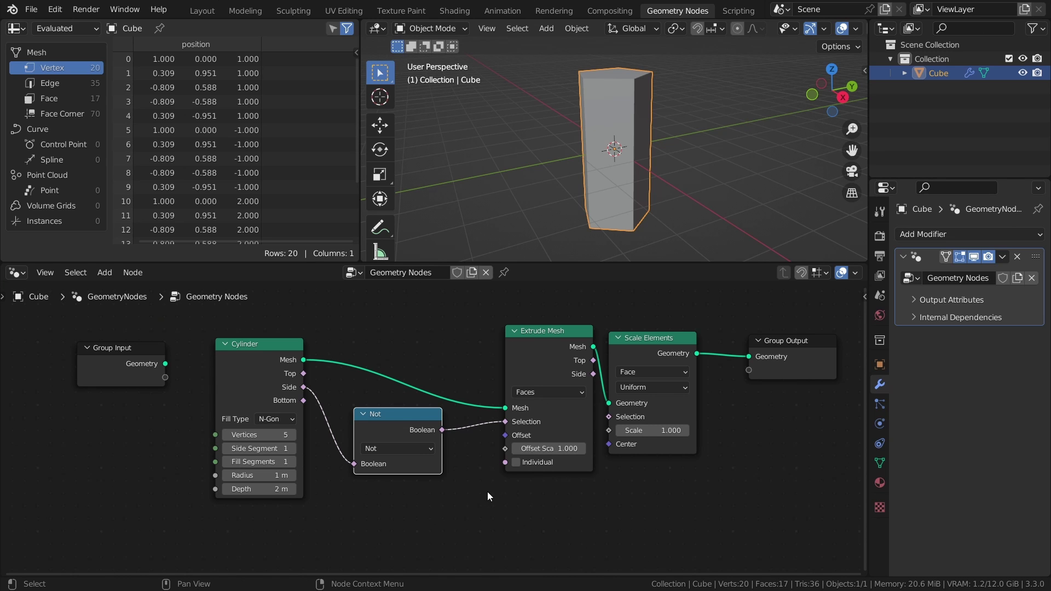
- Connect Extrude Mesh's Top output to the Selection of Scale Elements and set its Scale to 0
middle_drag(546, 490, 379, 479)
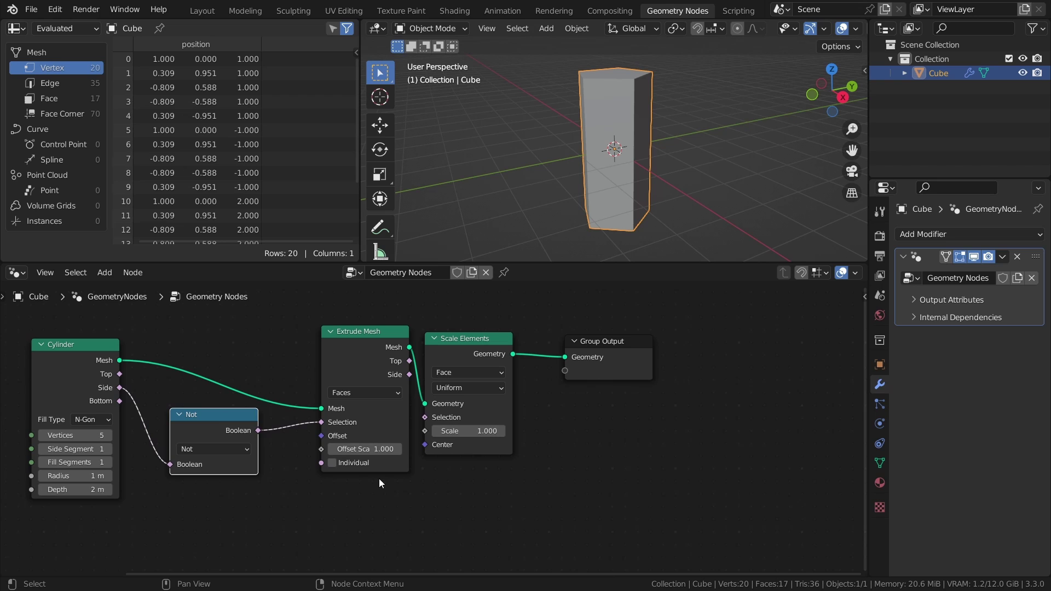
drag(468, 368, 525, 356)
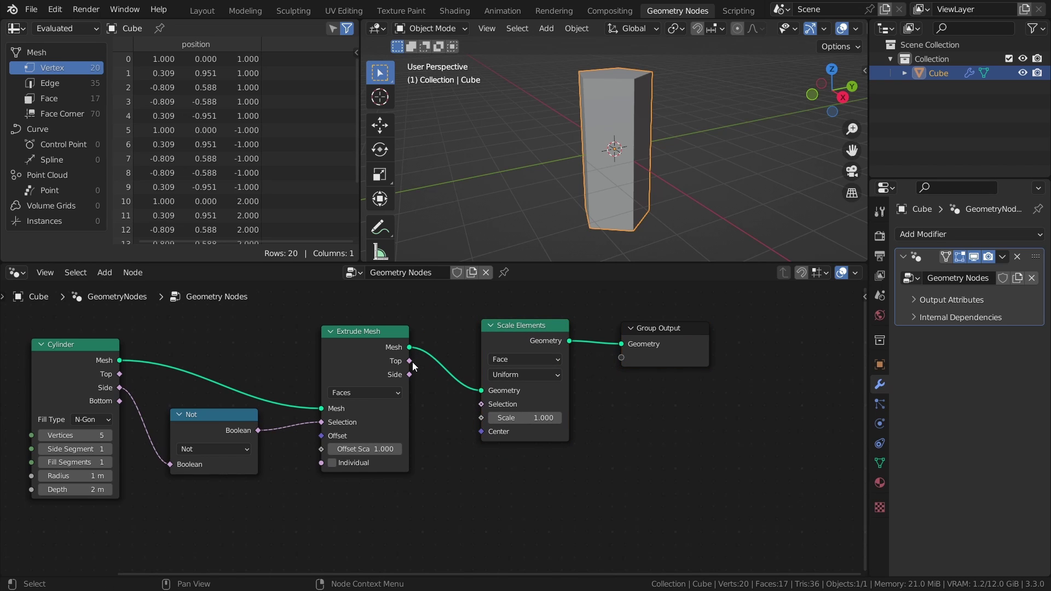
drag(411, 362, 480, 405)
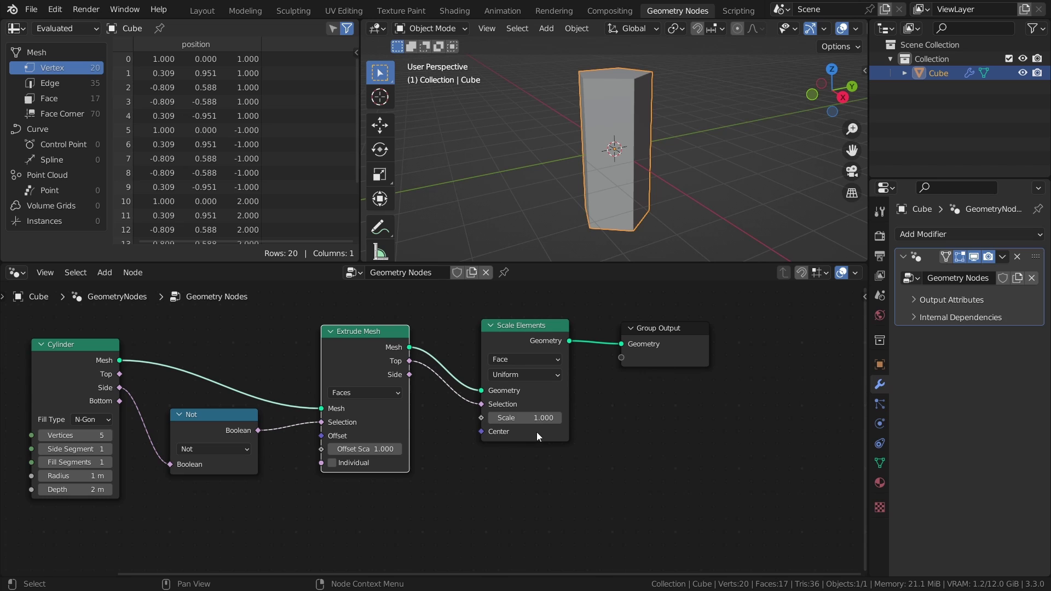
click(542, 418)
text(0)
key(Return)
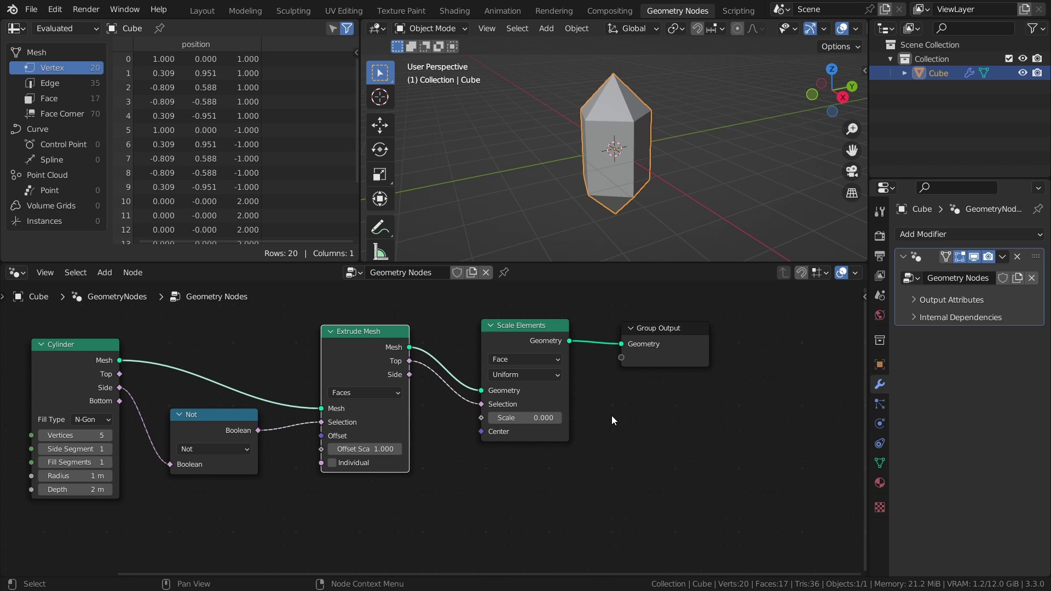
- Try a Scale of 0.130 on Scale Elements in wireframe display to examine the vertices at the crystal's tip
middle_drag(575, 173, 458, 126)
middle_drag(458, 126, 452, 125)
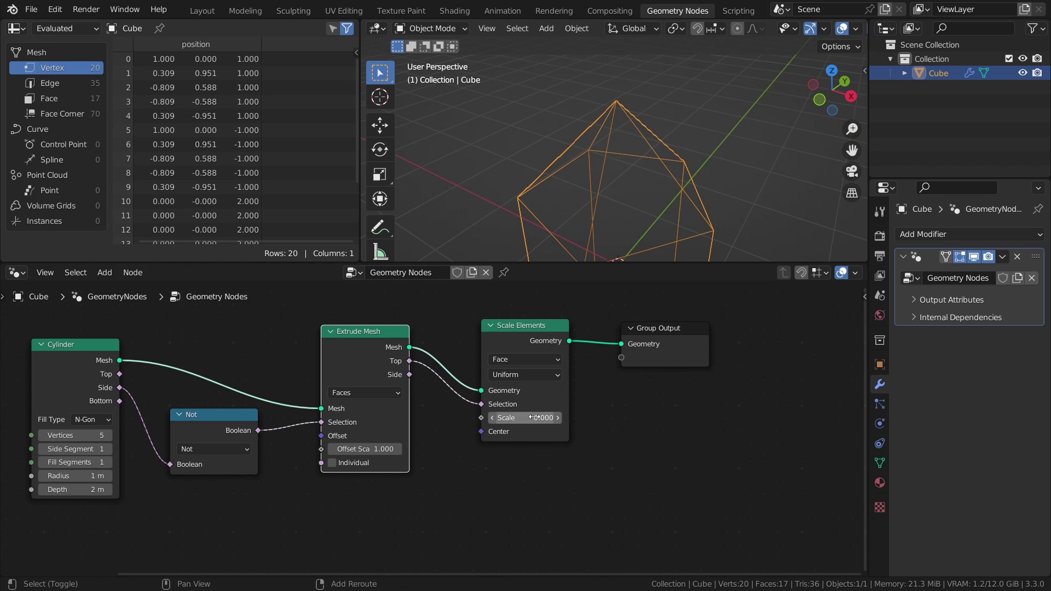
drag(535, 418, 542, 417)
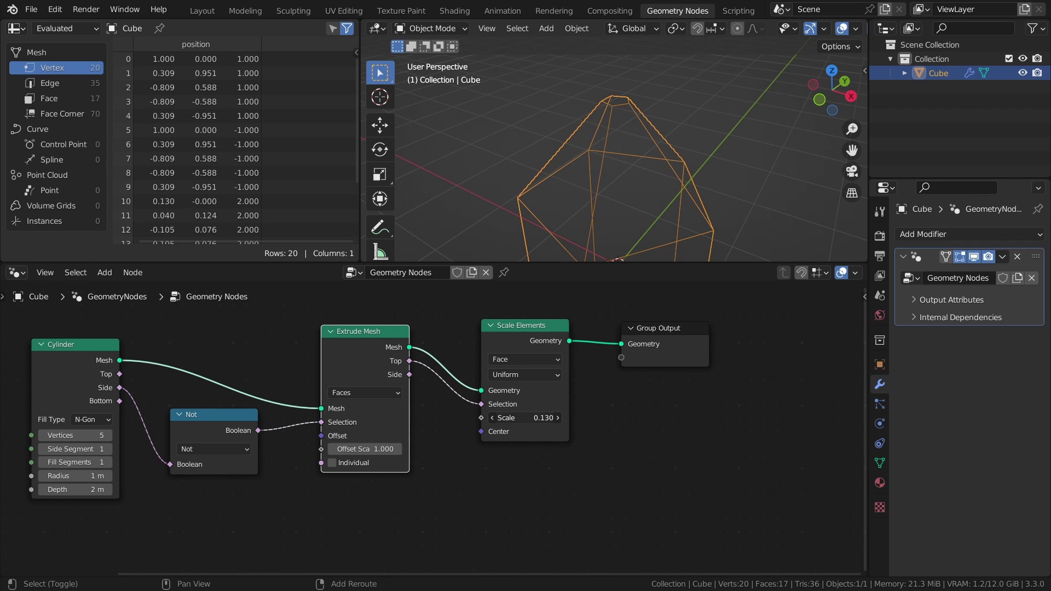
- Insert a Merge by Distance node between Scale Elements and Group Output
drag(522, 344, 476, 350)
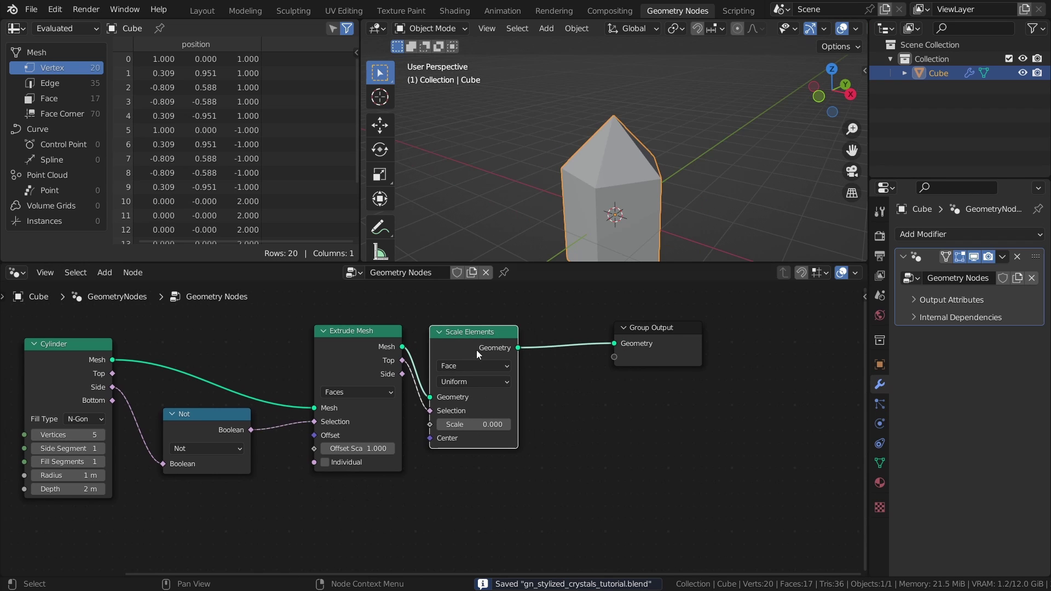
middle_drag(543, 373, 387, 376)
drag(522, 346, 638, 353)
key(shift+a)
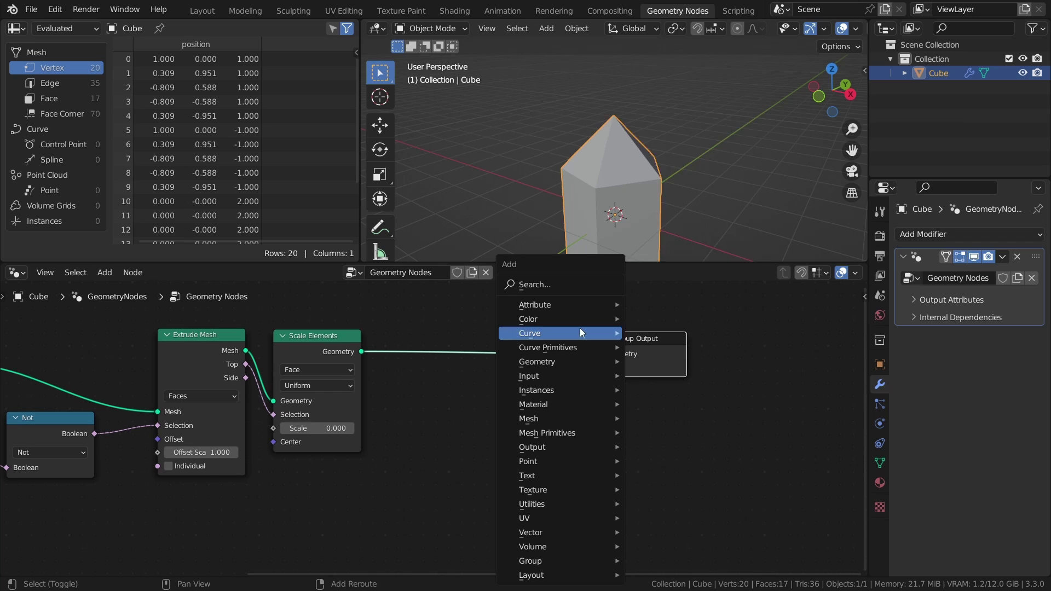
click(557, 287)
text(merge)
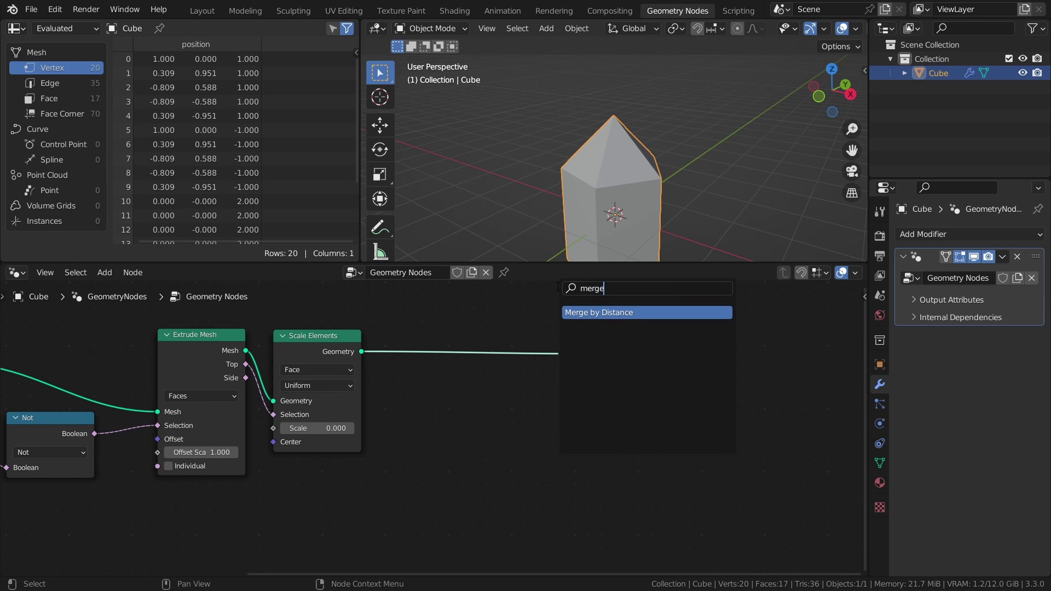
click(601, 312)
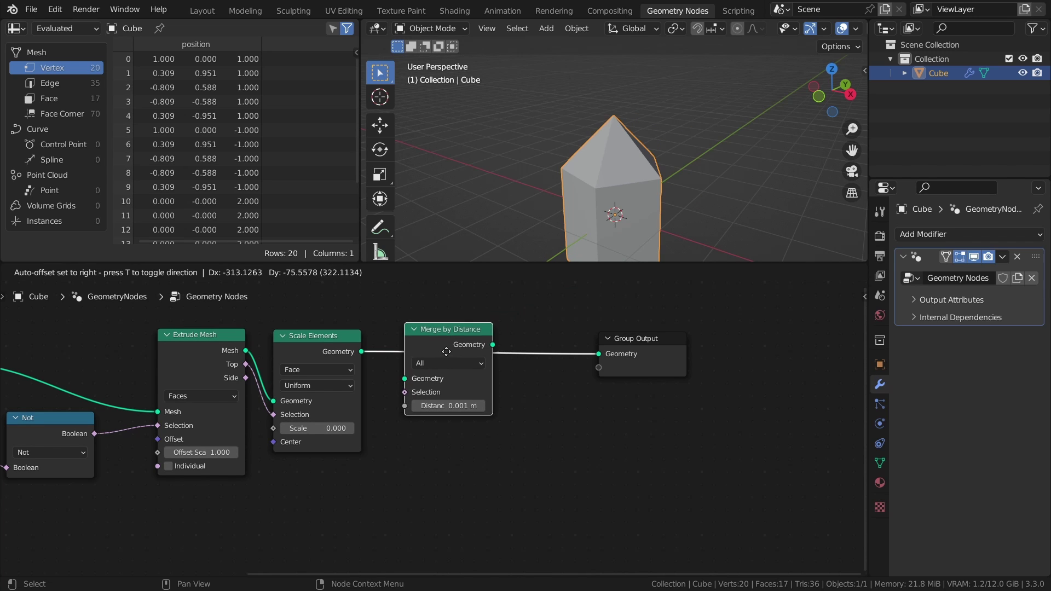
click(448, 352)
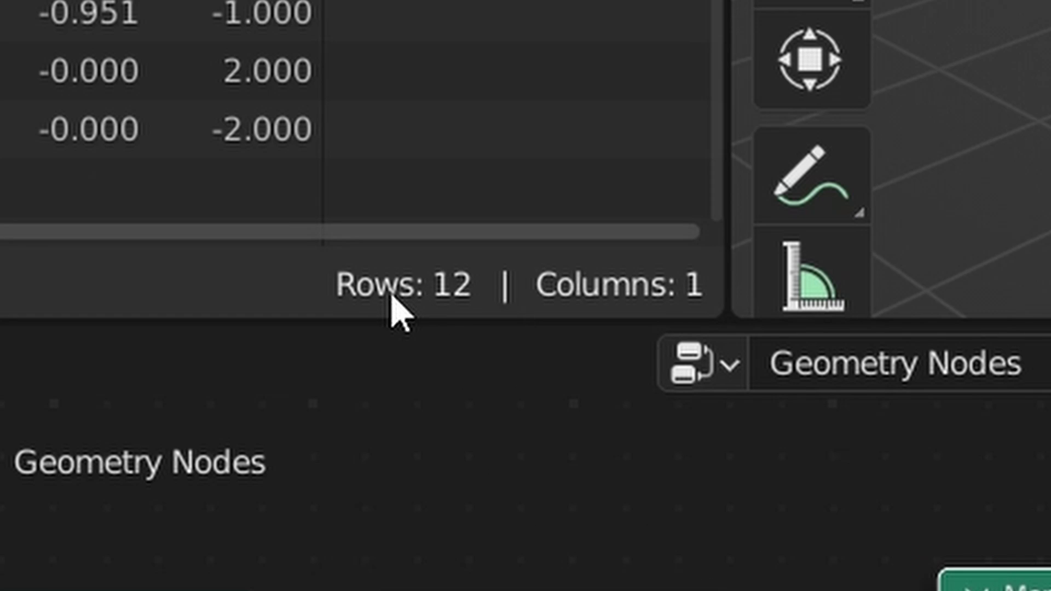
- Insert a Dual Mesh node between Merge by Distance and Group Output
text(dual)
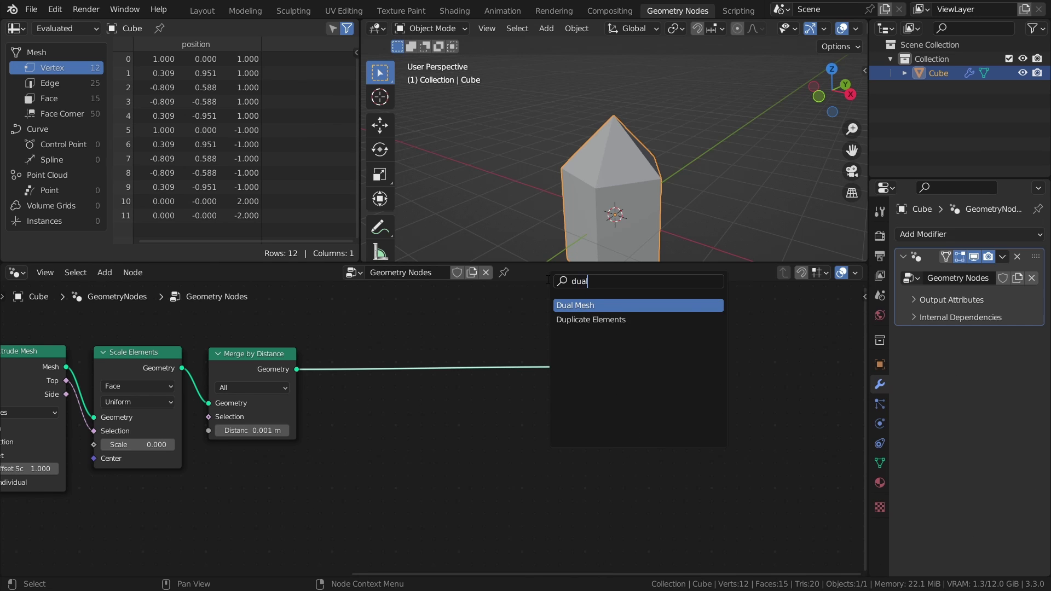
key(Return)
click(343, 341)
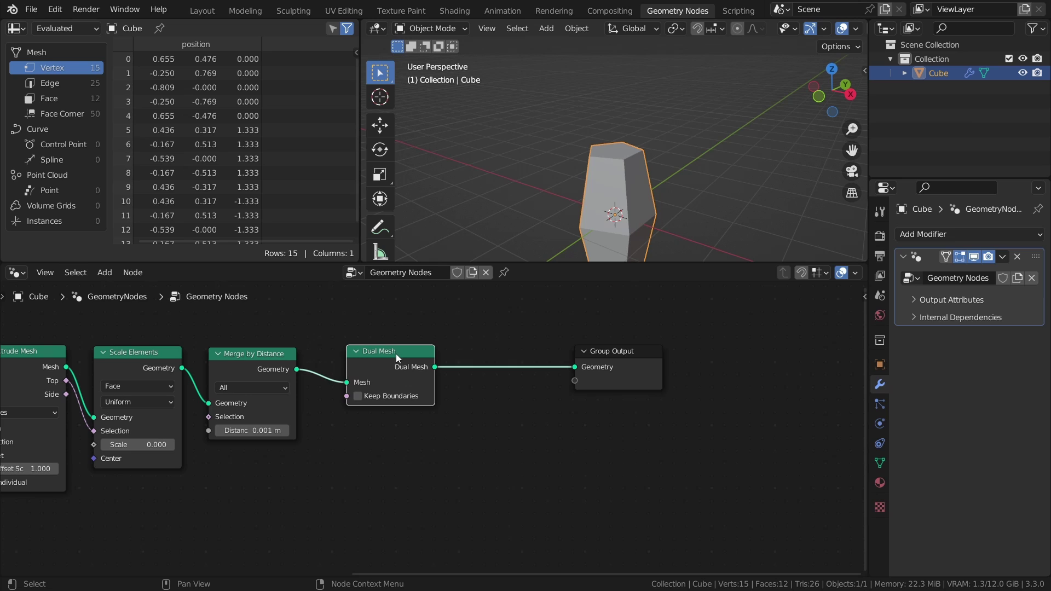
- Duplicate the Dual Mesh node and insert the copy between the original and Group Output
key(shift+d)
click(517, 358)
key(shift+l)
key(g)
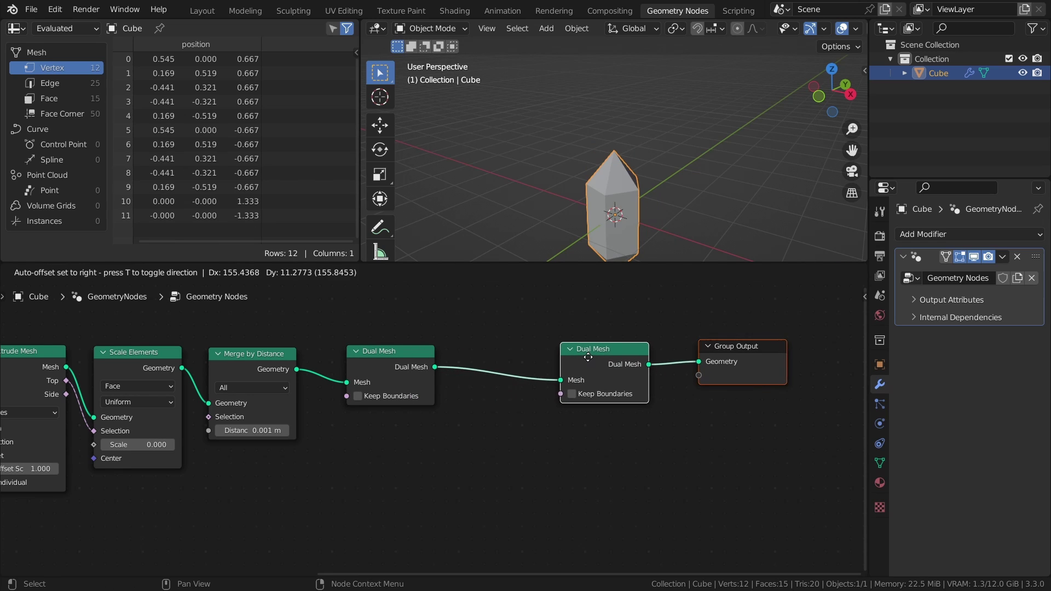
click(604, 352)
- Insert a Triangulate node between the two Dual Mesh nodes and save the file
middle_drag(592, 351, 522, 357)
key(shift+a)
text(stri)
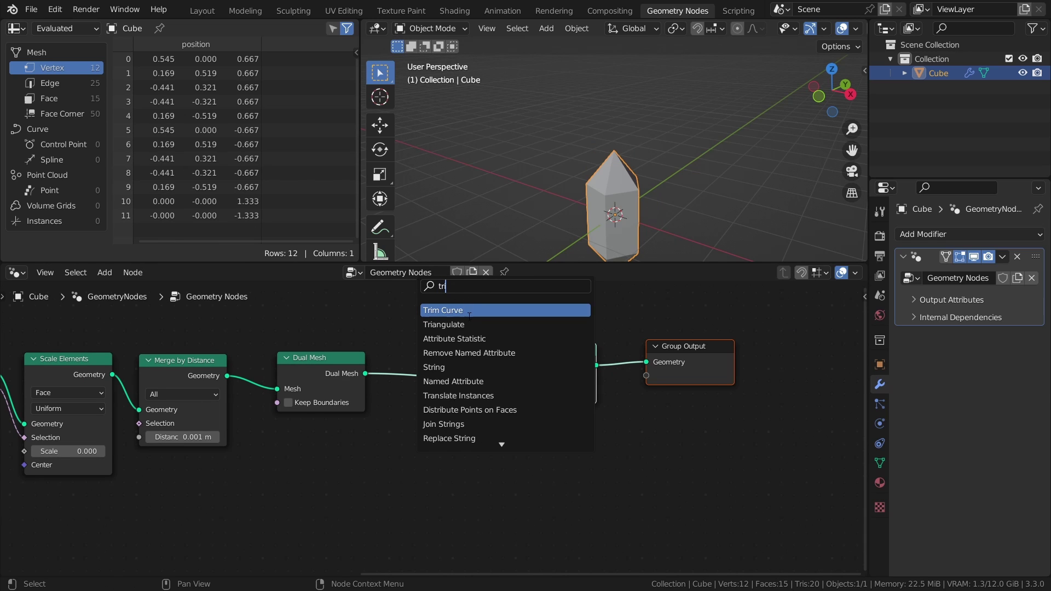
click(465, 326)
click(443, 386)
mouse_move(567, 239)
middle_down()
mouse_move(521, 196)
mouse_move(647, 209)
mouse_move(584, 186)
mouse_move(507, 182)
mouse_move(577, 185)
mouse_move(597, 156)
mouse_move(676, 170)
mouse_move(675, 179)
mouse_move(588, 149)
mouse_move(480, 142)
mouse_move(657, 151)
middle_up()
key(ctrl+s)
- Preview the outputs of the first Dual Mesh, Triangulate and second Dual Mesh nodes in wireframe to compare their topology
ctrl+shift+click(326, 362)
key(shift+z)
ctrl+shift+click(465, 351)
ctrl+shift+click(604, 360)
key(z)
click(692, 173)
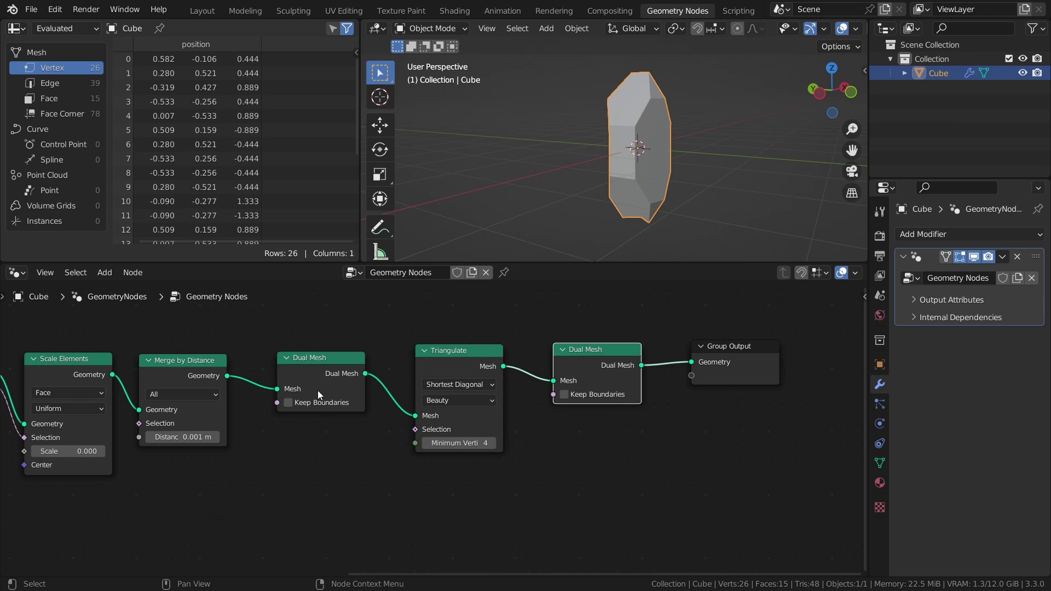
- Move the first Dual Mesh and Triangulate nodes closer to Merge by Distance to tidy the node chain
middle_drag(349, 393, 411, 376)
drag(391, 358, 360, 363)
drag(504, 348, 434, 358)
- Insert a Subdivide Mesh node after the second Dual Mesh and set its Level to 2
key(shift+a)
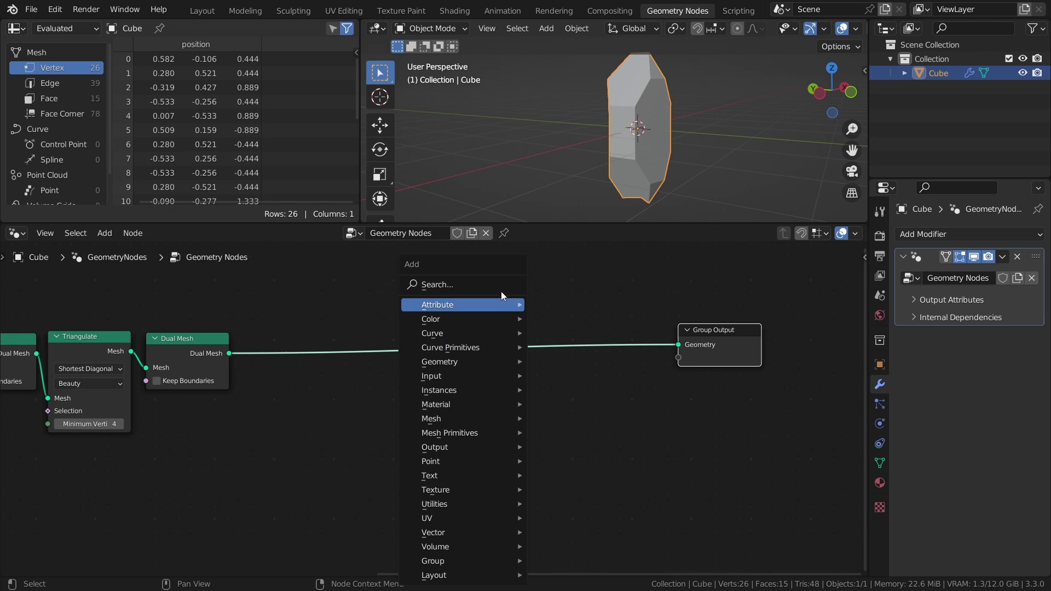
click(480, 284)
text(sub)
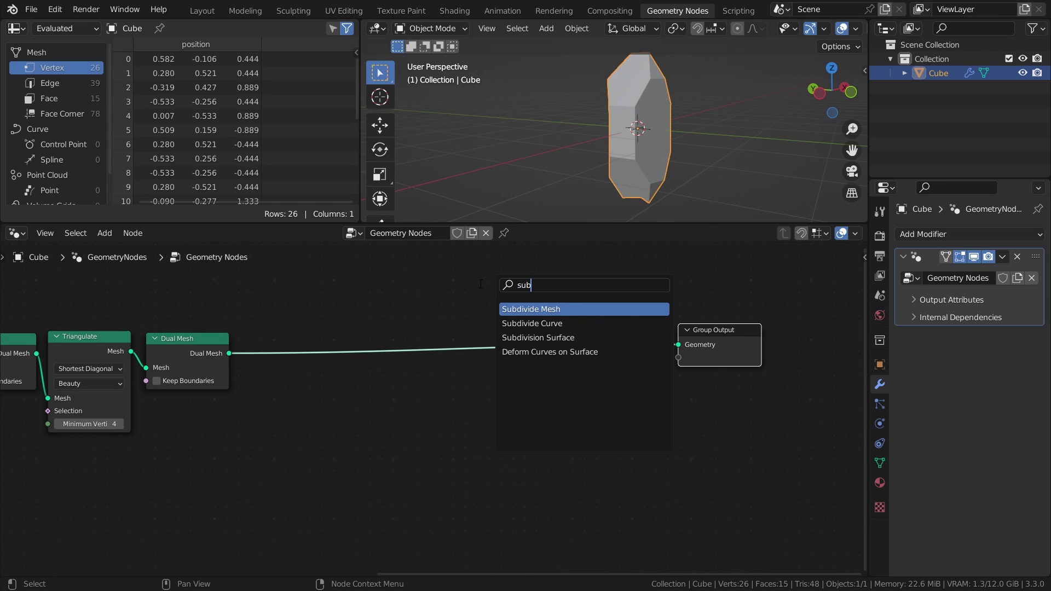
text(d)
key(Return)
click(278, 353)
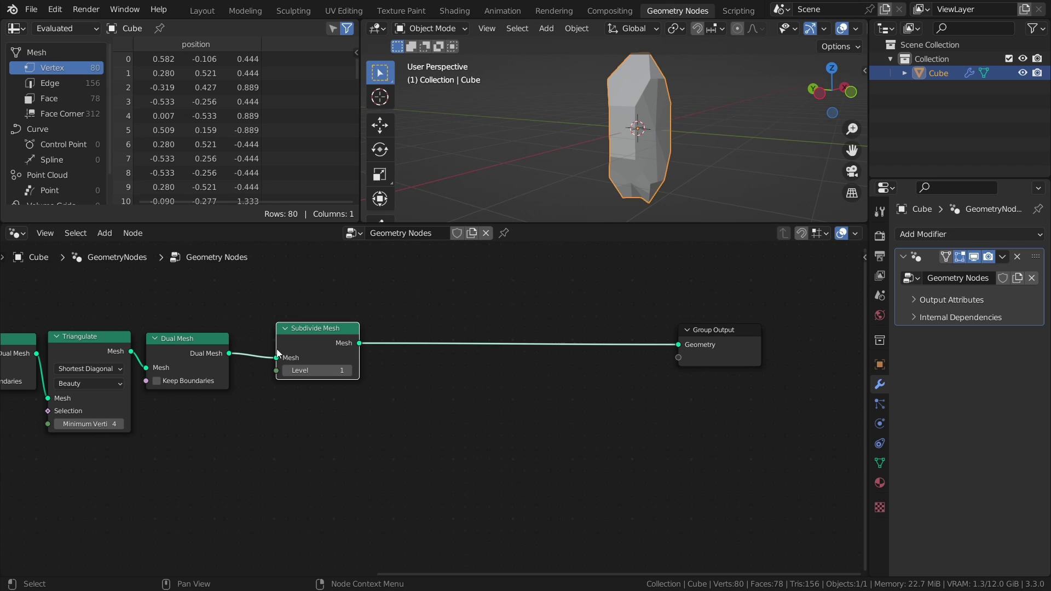
drag(339, 337, 306, 346)
click(318, 377)
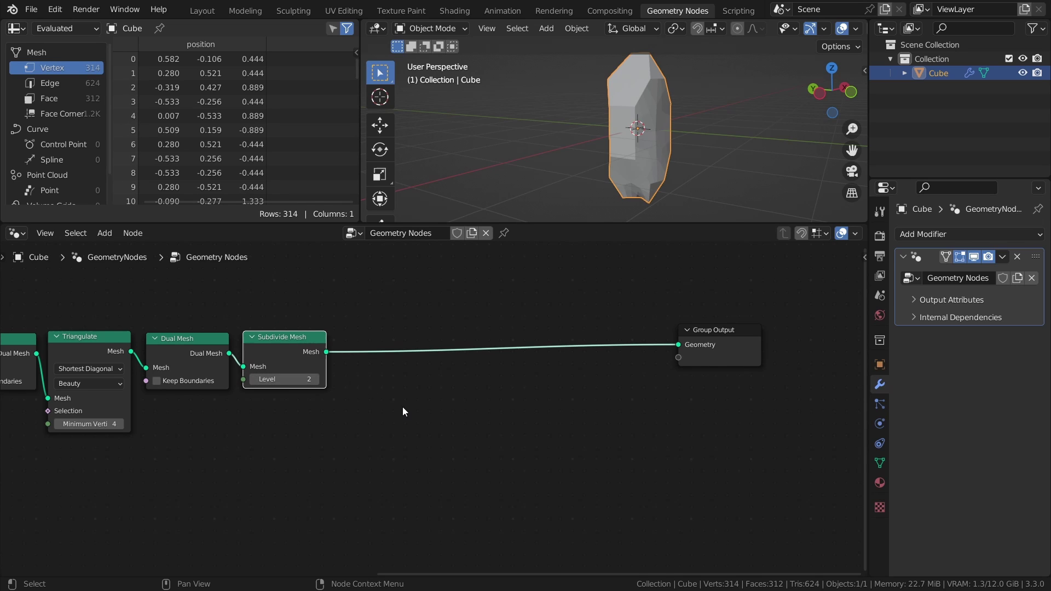
- Insert a Set Position node between Subdivide Mesh and Group Output
key(shift+a)
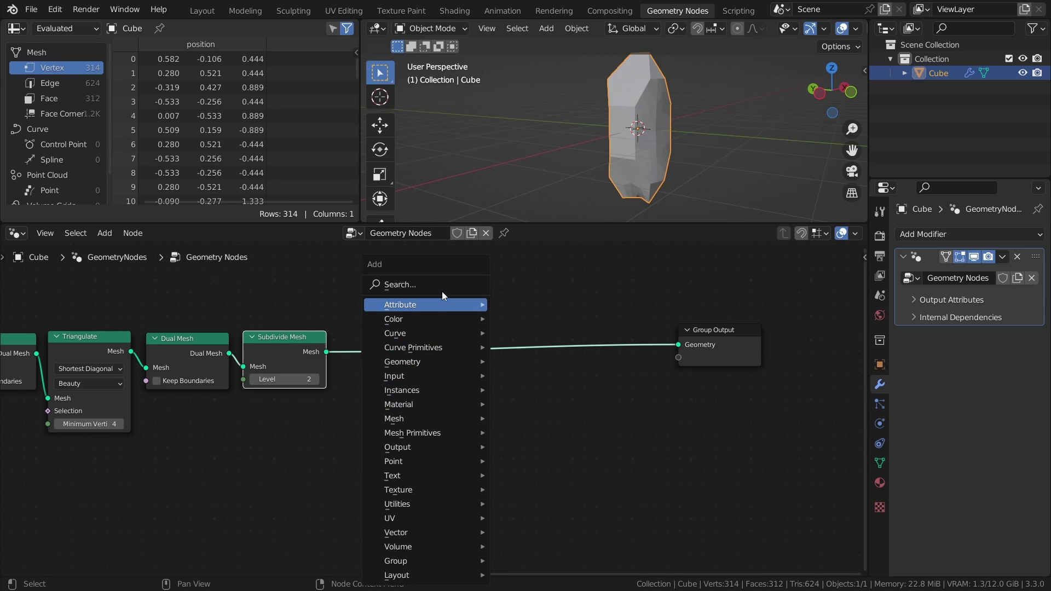
click(441, 287)
text(set po)
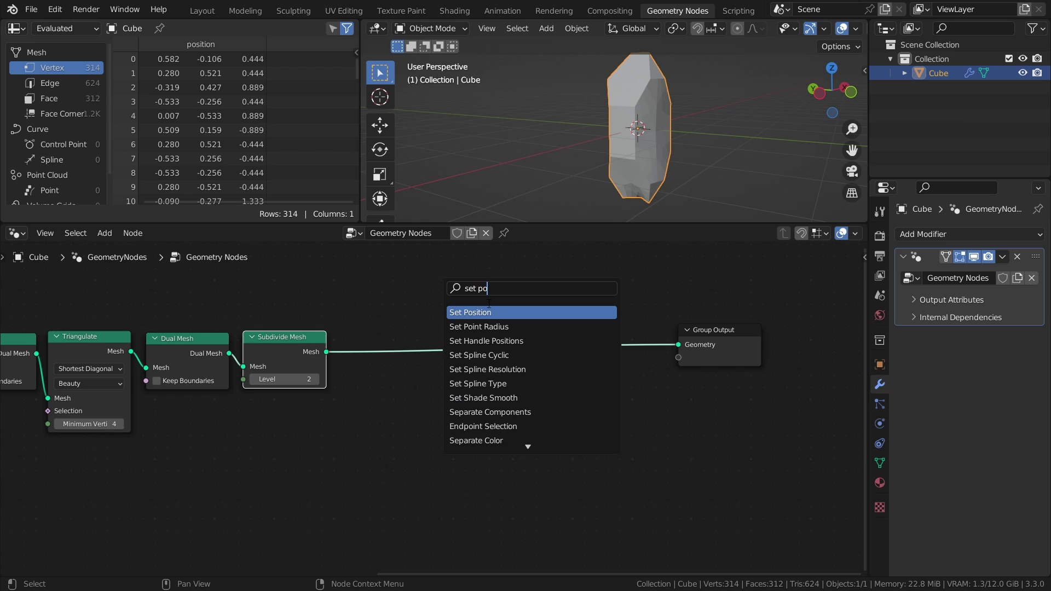
key(Return)
click(631, 341)
- Add a Noise Texture node below Subdivide Mesh
key(shift+a)
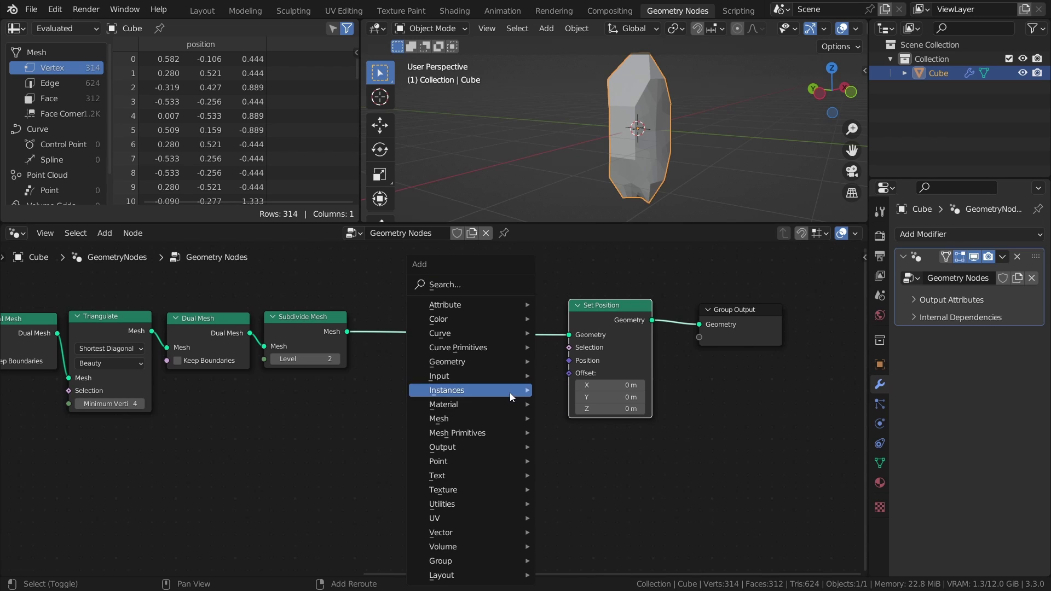
mouse_move(508, 495)
click(585, 446)
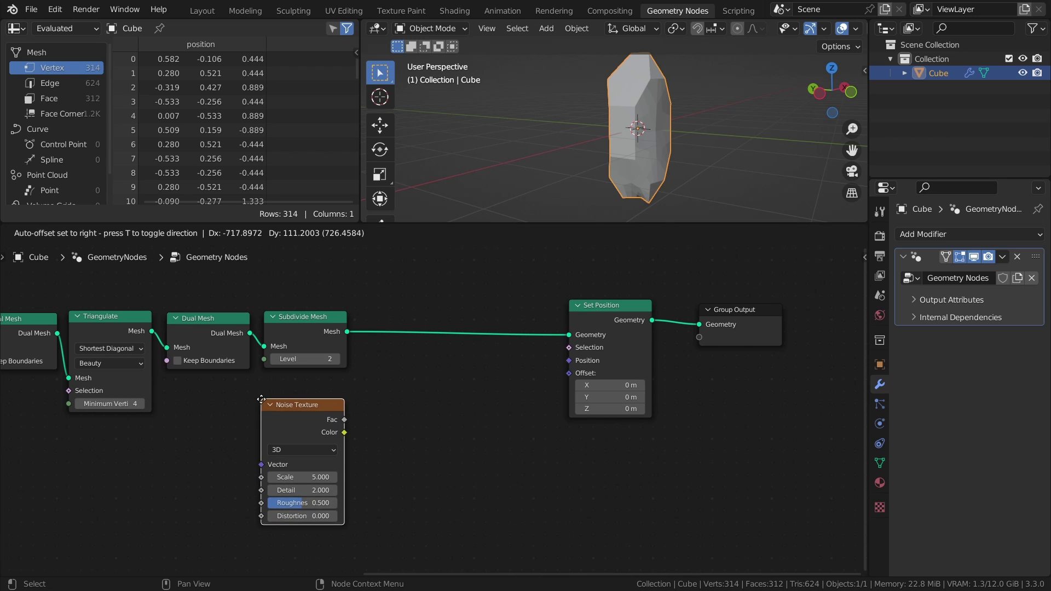
click(312, 401)
- Add a Map Range node beside the Noise Texture and set its data type to Vector
key(shift+a)
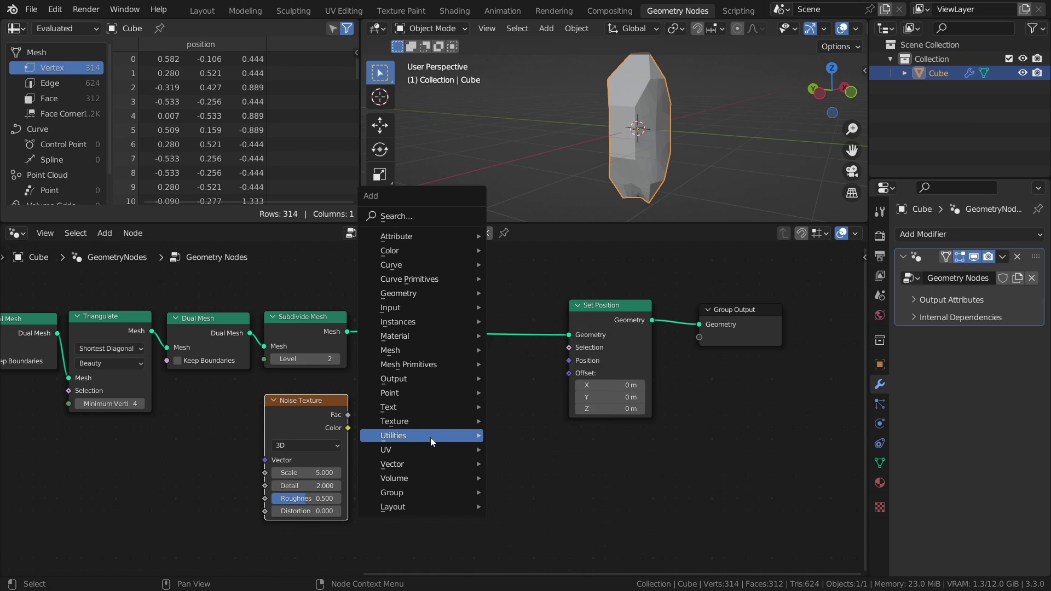
mouse_move(422, 435)
click(545, 377)
click(414, 391)
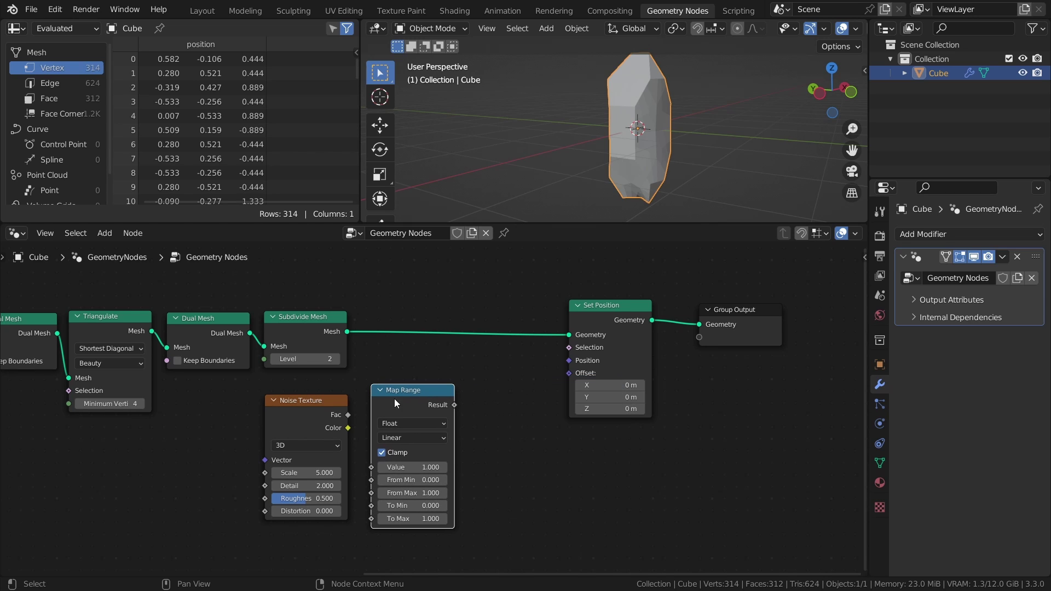
click(412, 423)
click(414, 454)
- Add a Vector Math node set to Scale between Map Range and Set Position, and save the file
middle_drag(515, 441, 511, 388)
key(shift+a)
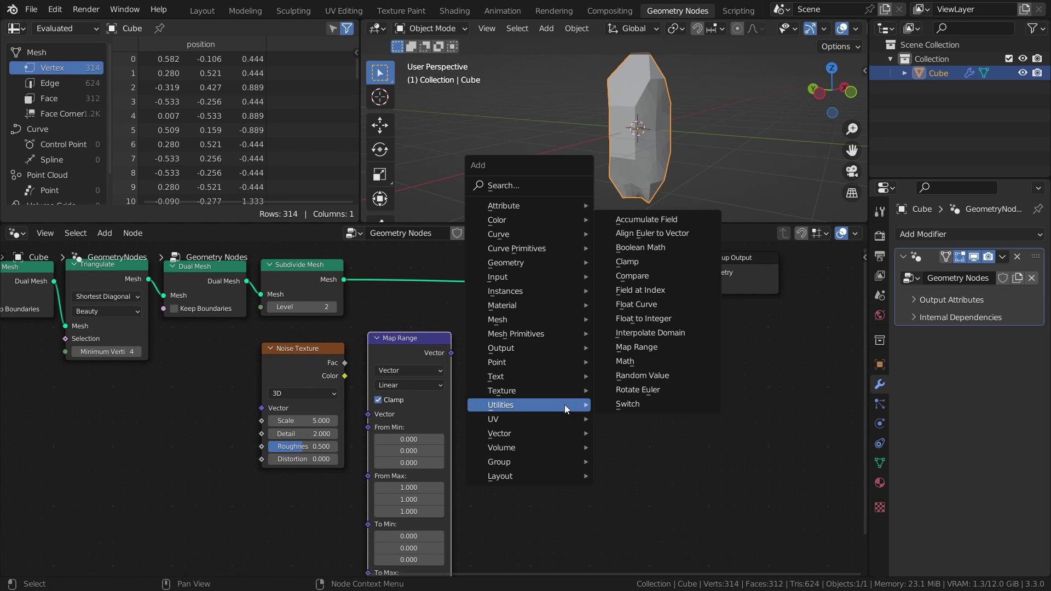
mouse_move(515, 434)
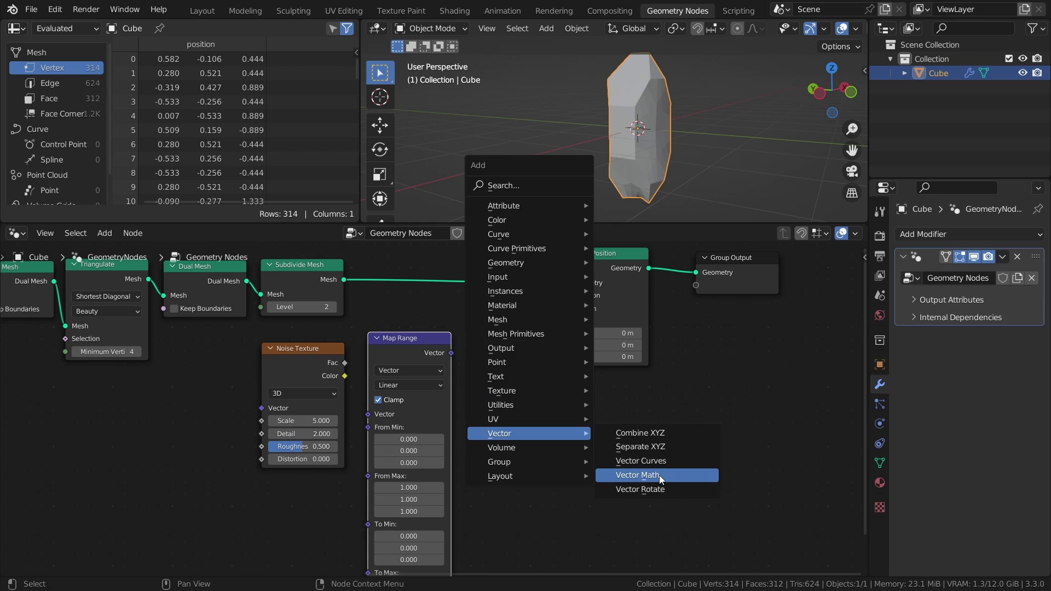
click(641, 477)
click(466, 316)
click(511, 355)
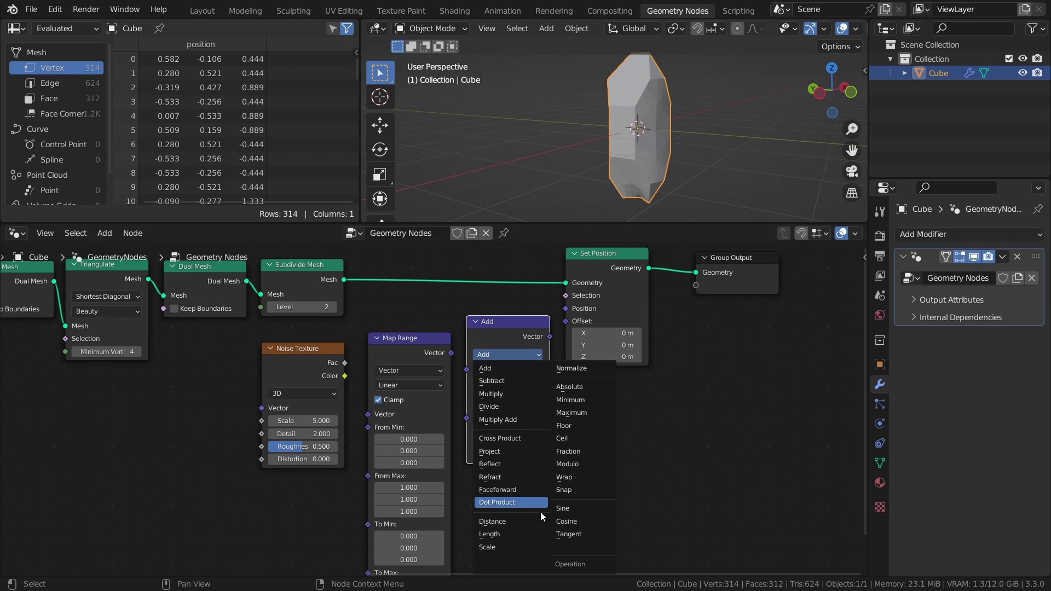
click(491, 503)
scroll(572, 455, down, 1)
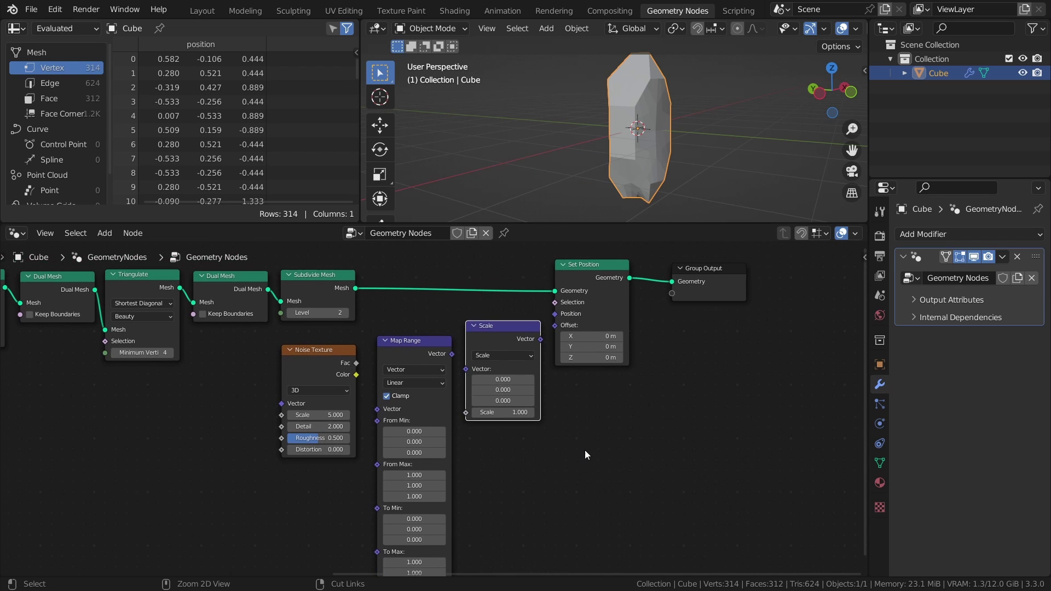
key(ctrl+s)
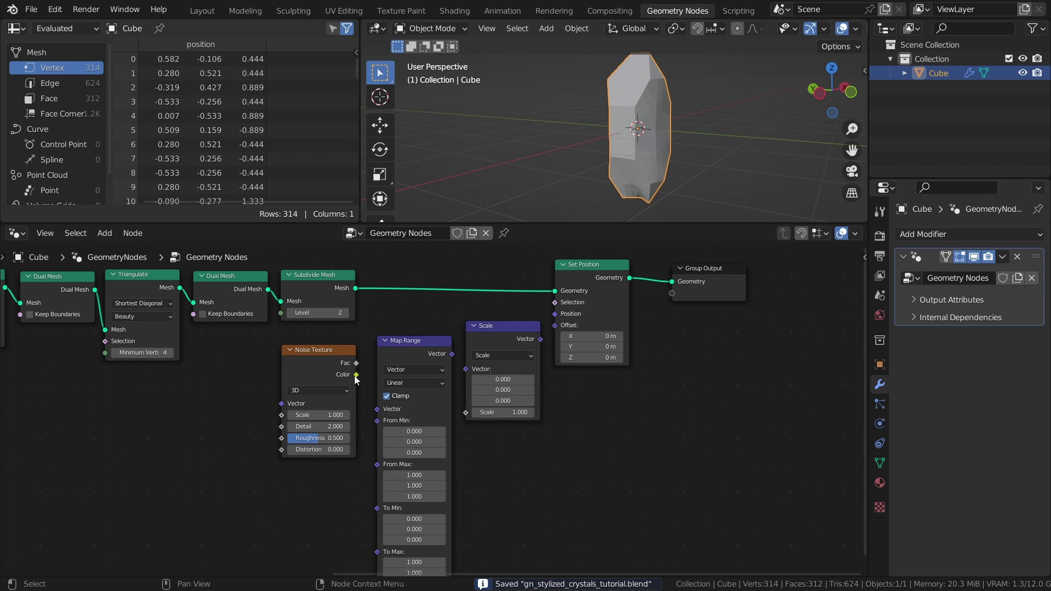
- With the Noise Texture's Scale at 1, connect its Color output to Map Range's Vector and set all To Min values to -1
drag(357, 375, 377, 409)
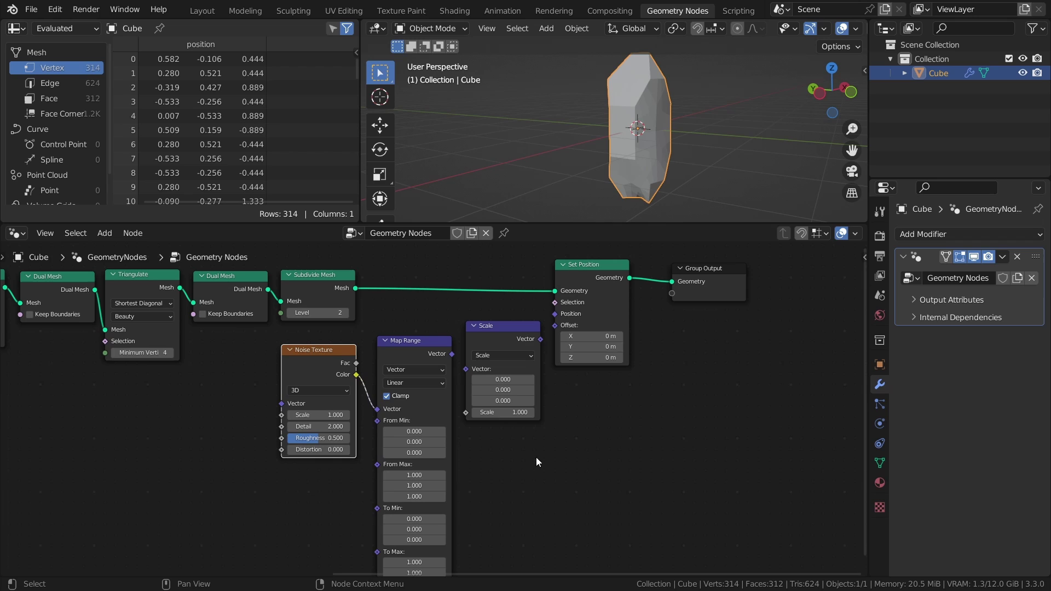
middle_drag(526, 510, 544, 444)
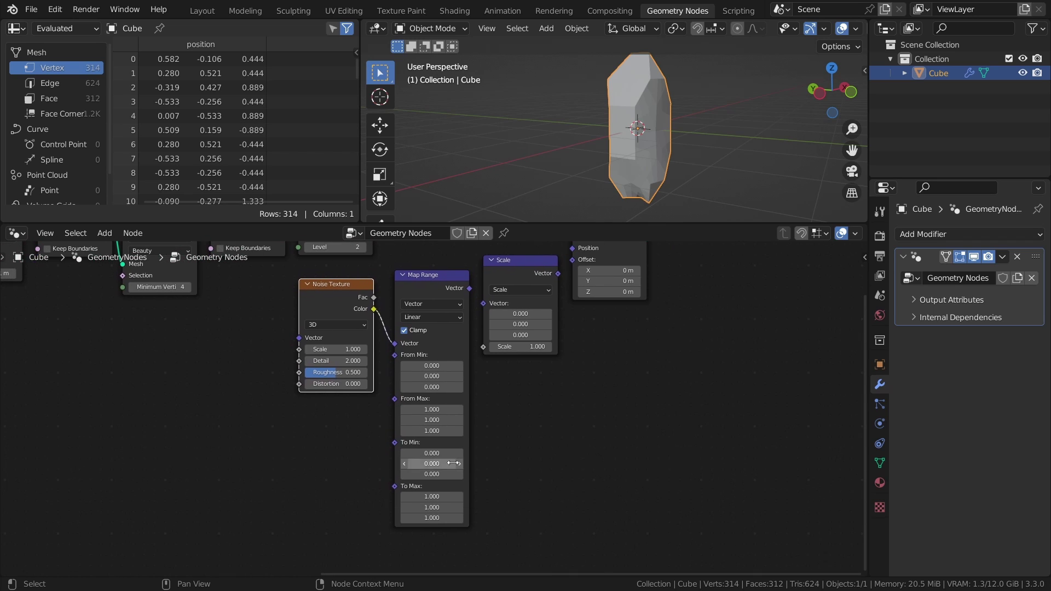
drag(454, 464, 433, 474)
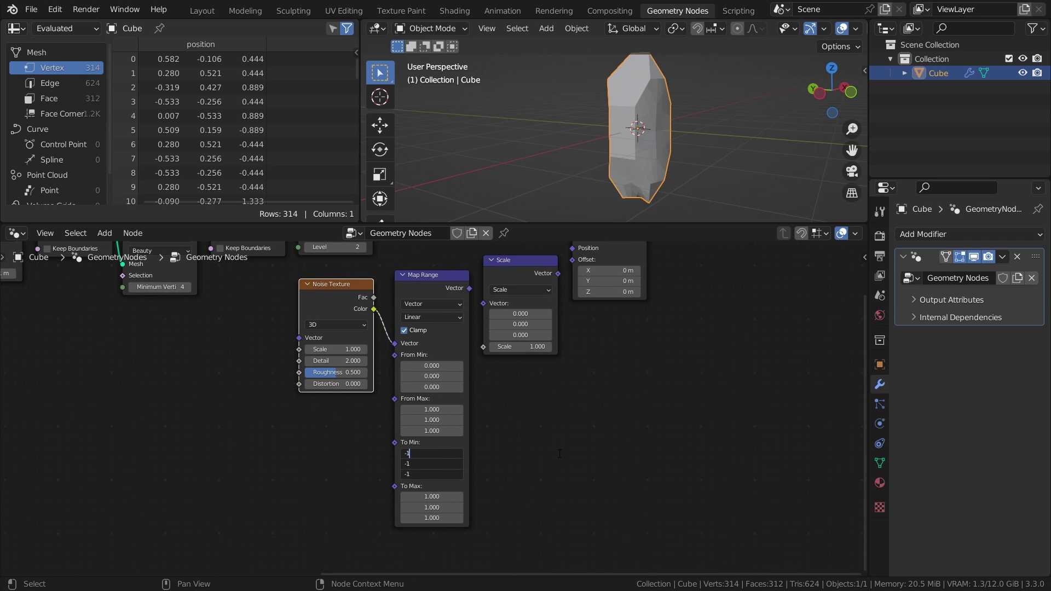
key(Return)
- Connect Map Range's Vector output to the Scale vector math node and set its Scale to 0.4
middle_drag(516, 385, 509, 489)
scroll(508, 490, up, 2)
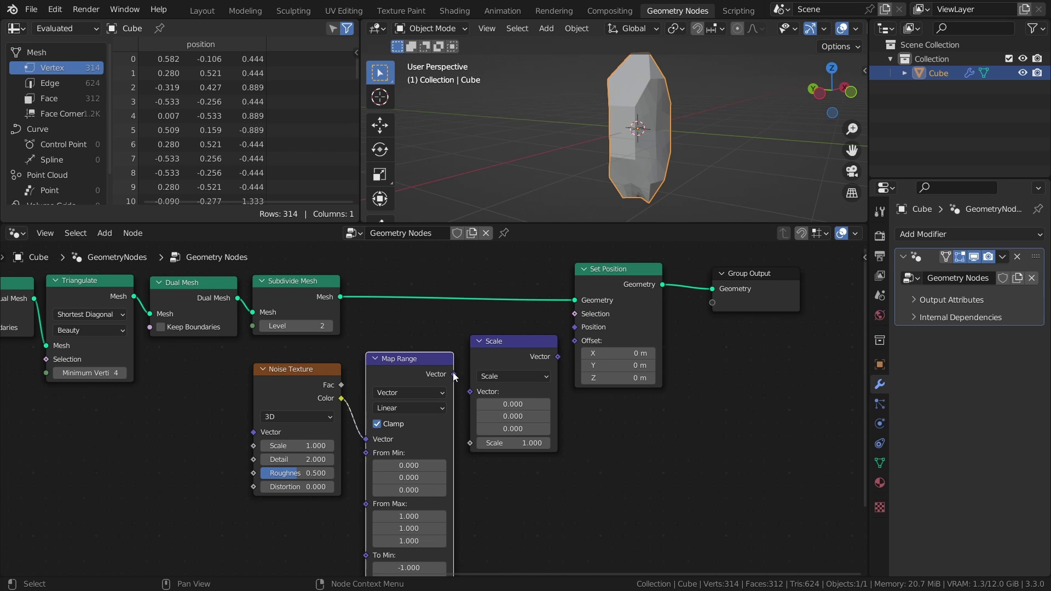
drag(454, 376, 470, 393)
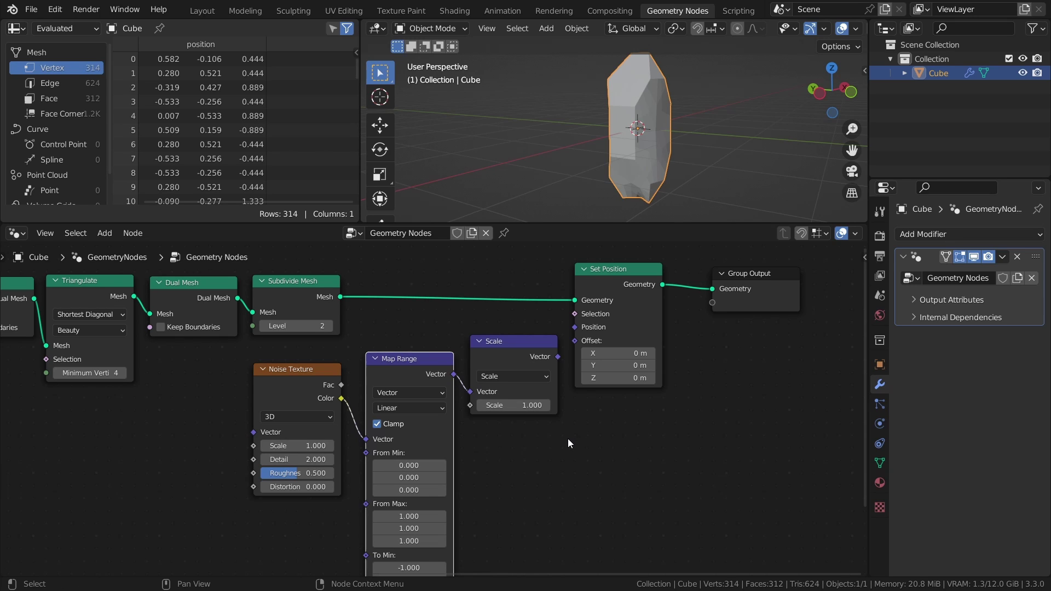
click(526, 404)
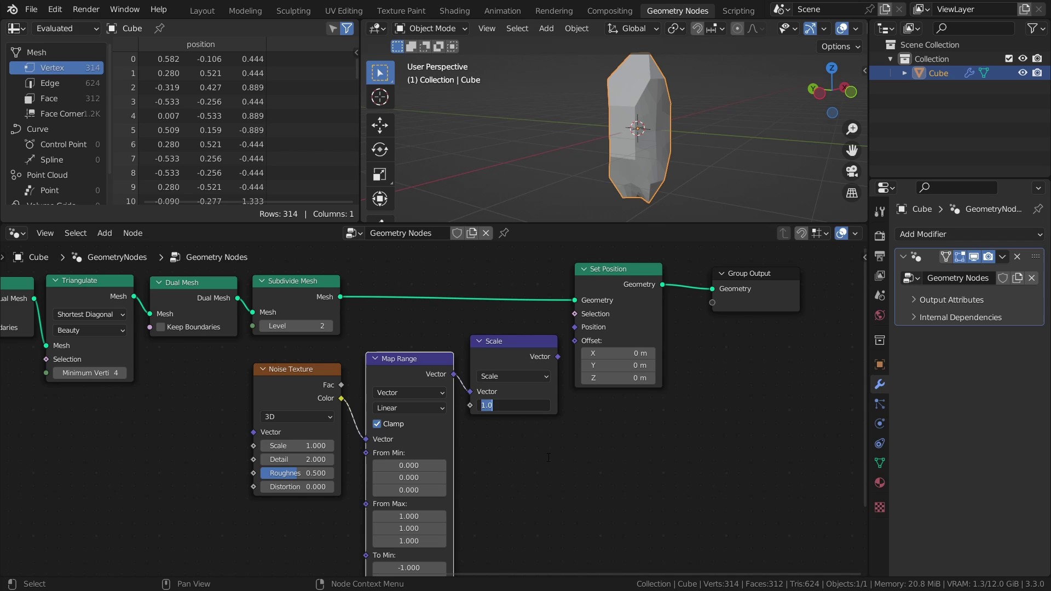
key(Return)
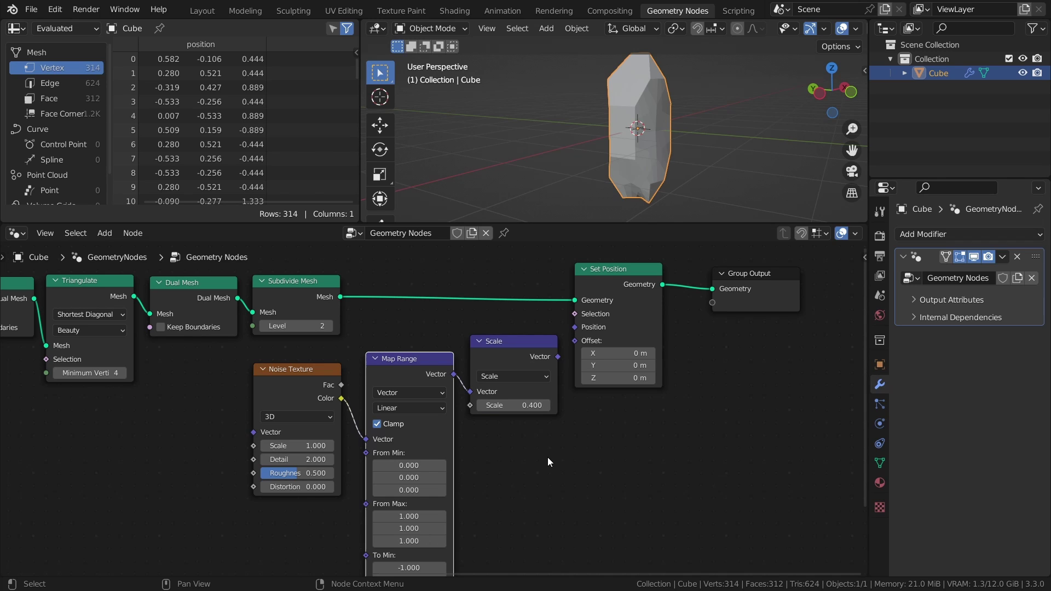
- Connect the Scale node's Vector output to Set Position's Offset and save the file
click(557, 356)
drag(557, 356, 579, 340)
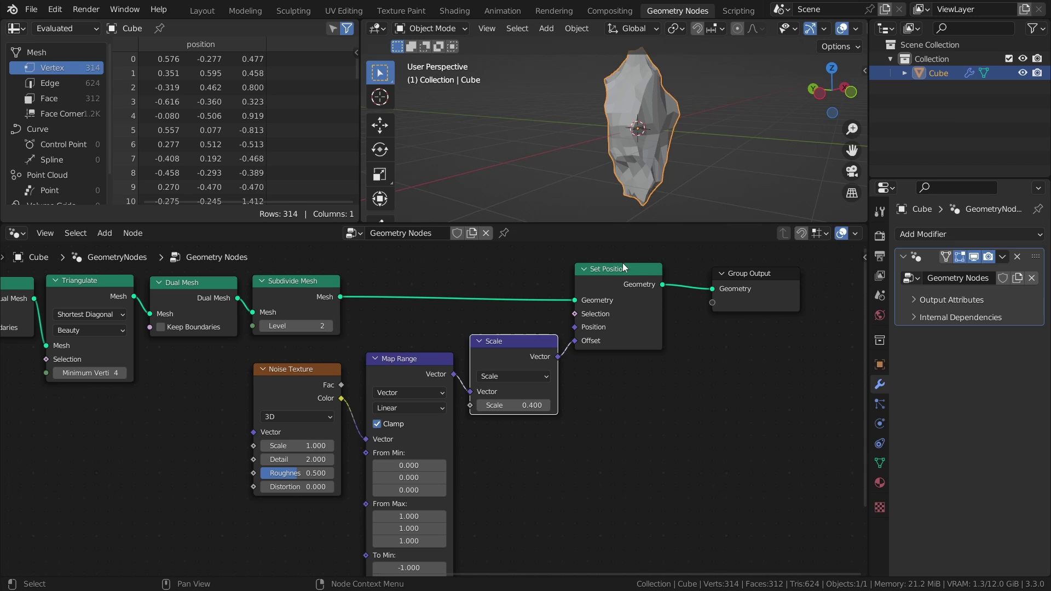
mouse_move(610, 139)
middle_down()
mouse_move(761, 146)
mouse_move(612, 159)
mouse_move(649, 160)
mouse_move(656, 145)
mouse_move(595, 133)
mouse_move(610, 149)
mouse_move(629, 144)
middle_up()
key(ctrl+s)
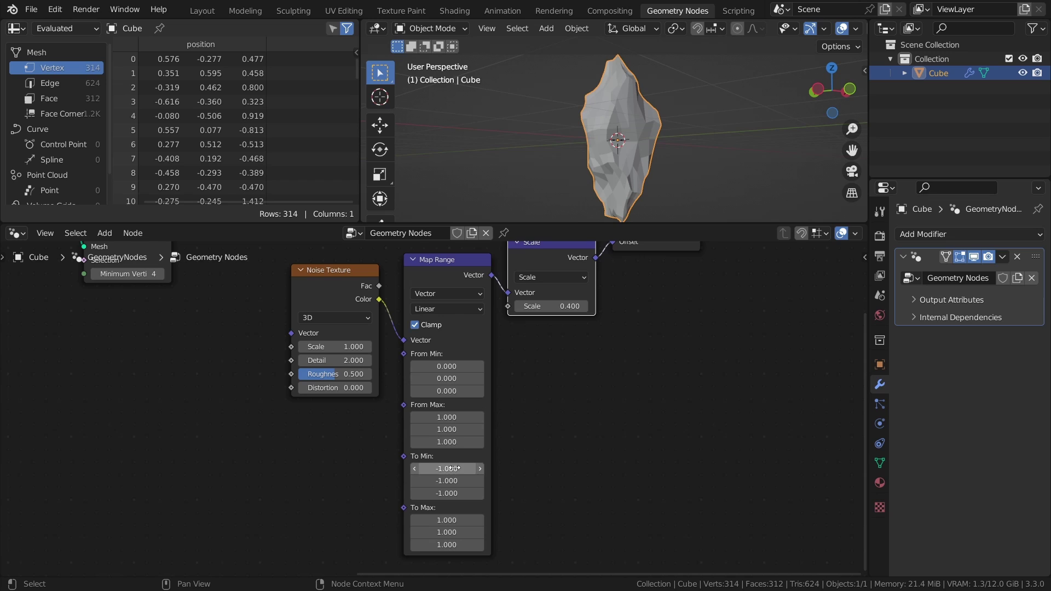
- Try To Min values of 0 on Map Range and check the crystal in front view
drag(442, 470, 443, 494)
text(0)
key(Return)
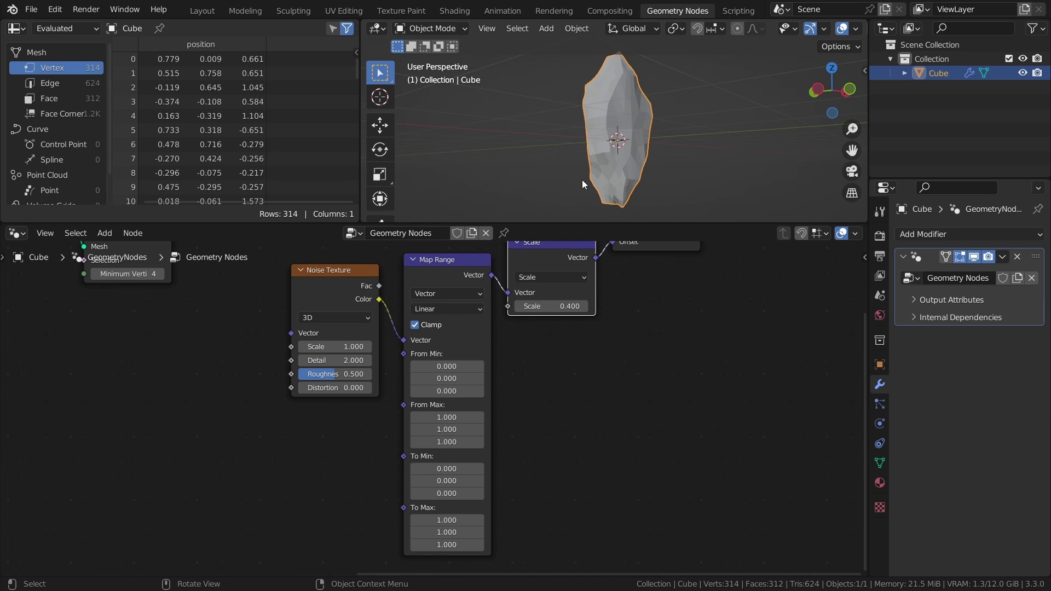
key(KP_1)
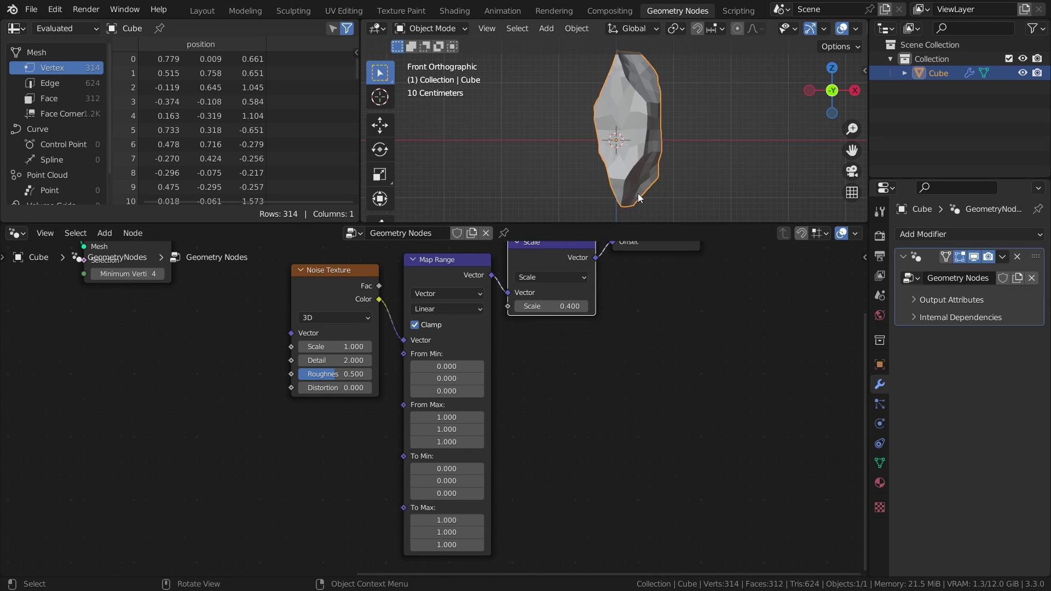
- Cut and reconnect the link from Scale to Set Position's Offset to compare the crystal with and without the noise
middle_drag(609, 241, 597, 315)
ctrl+right_drag(602, 349, 593, 346)
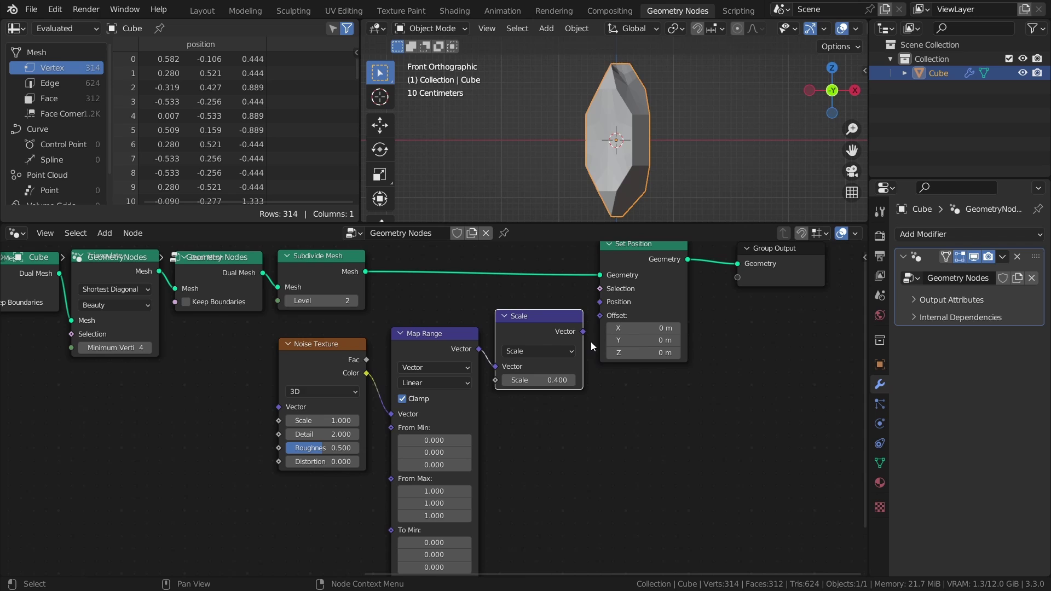
drag(584, 333, 604, 317)
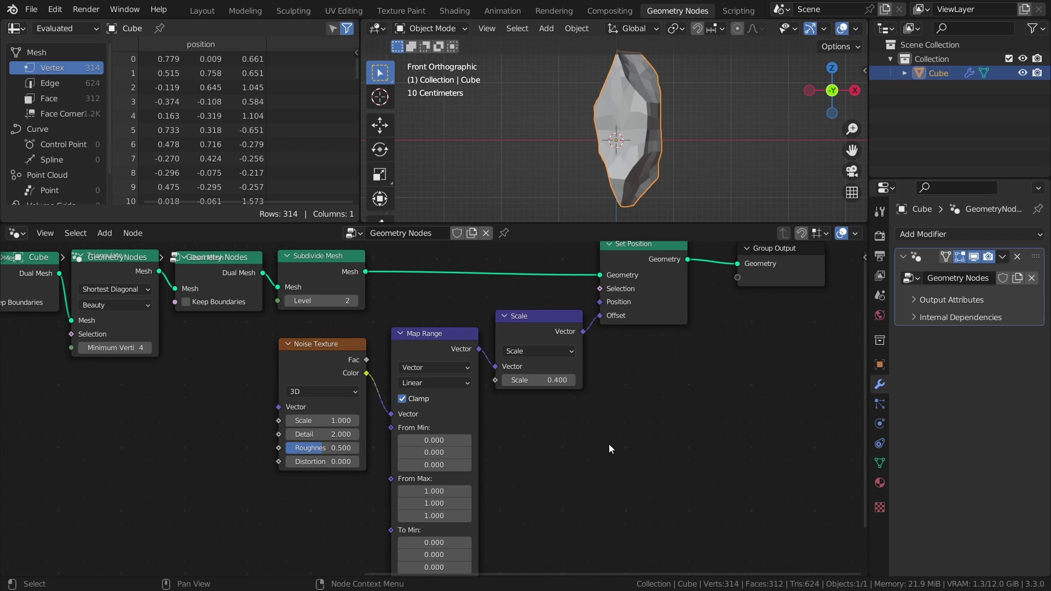
- Set all three To Min values of Map Range back to -1
middle_drag(602, 484, 613, 431)
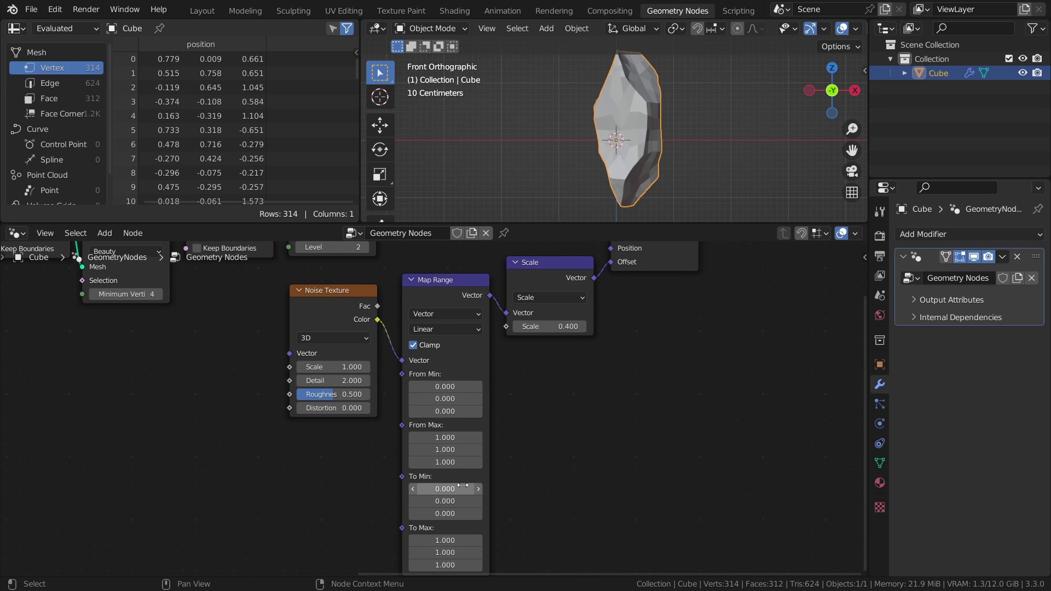
drag(463, 489, 463, 514)
key(Return)
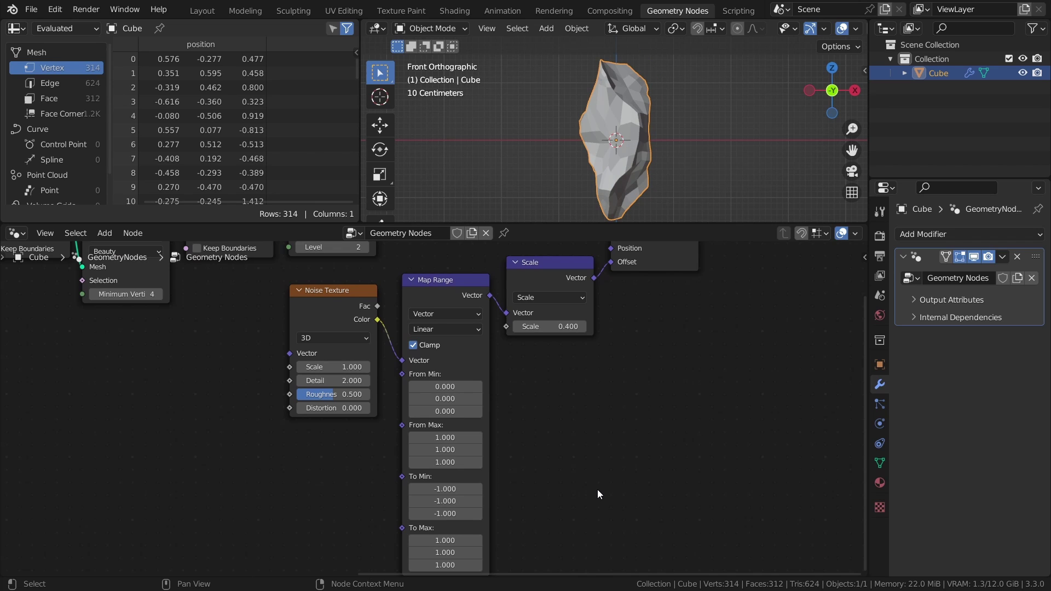
- Cut the Scale link into Set Position's Offset to compare the centred displacement, and undo the cut
scroll(651, 411, up, 3)
mouse_move(581, 307)
ctrl+right_down()
mouse_move(581, 350)
mouse_move(603, 375)
ctrl+right_up()
key(ctrl+z)
key(ctrl+z)
- Save the file and insert a Set Material node between Set Position and Group Output
key(ctrl+s)
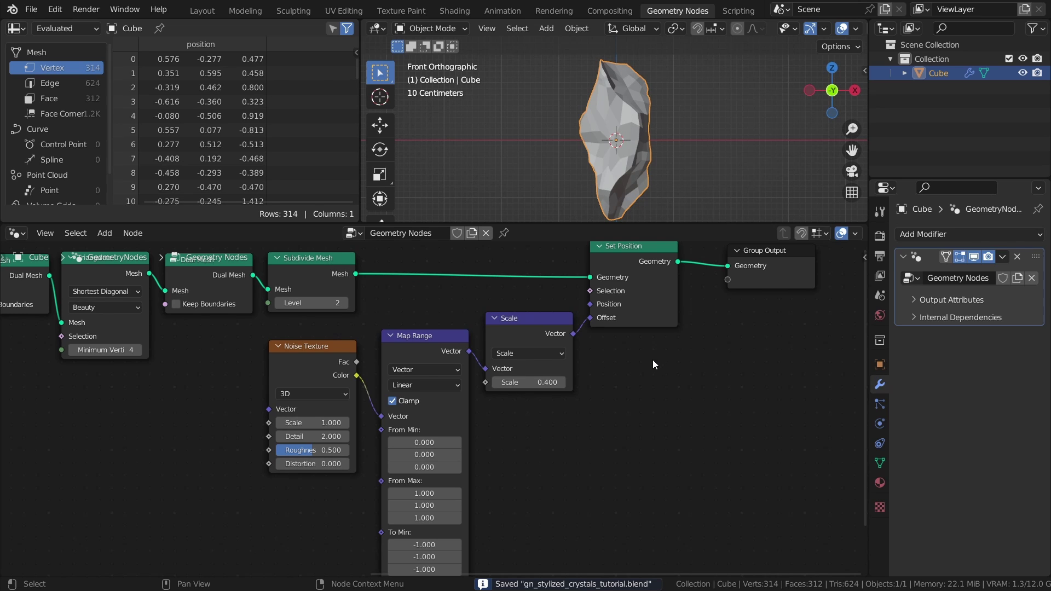
drag(704, 372, 716, 375)
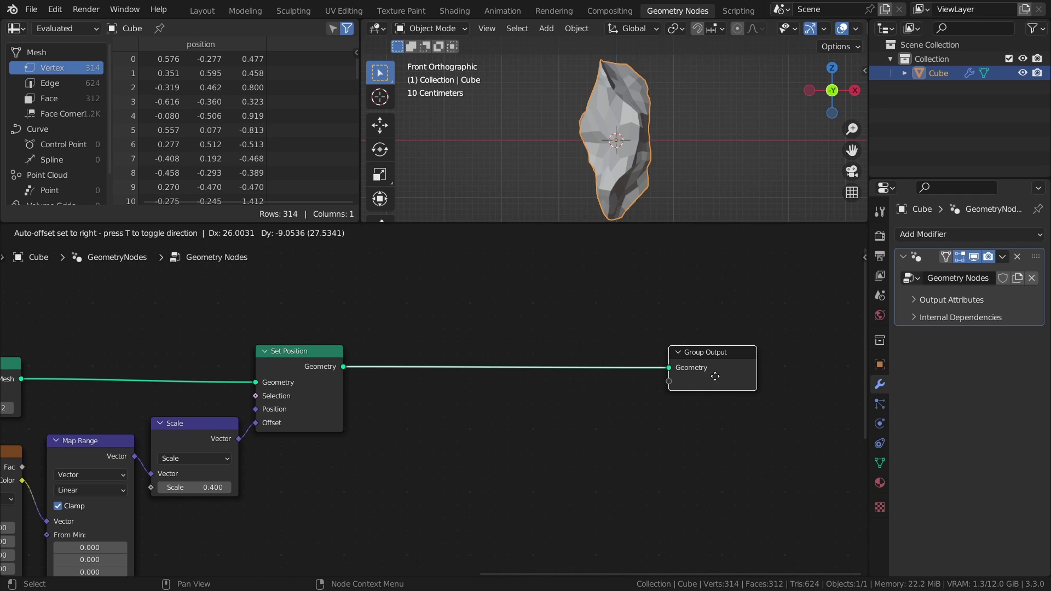
key(shift+a)
click(501, 138)
text(se)
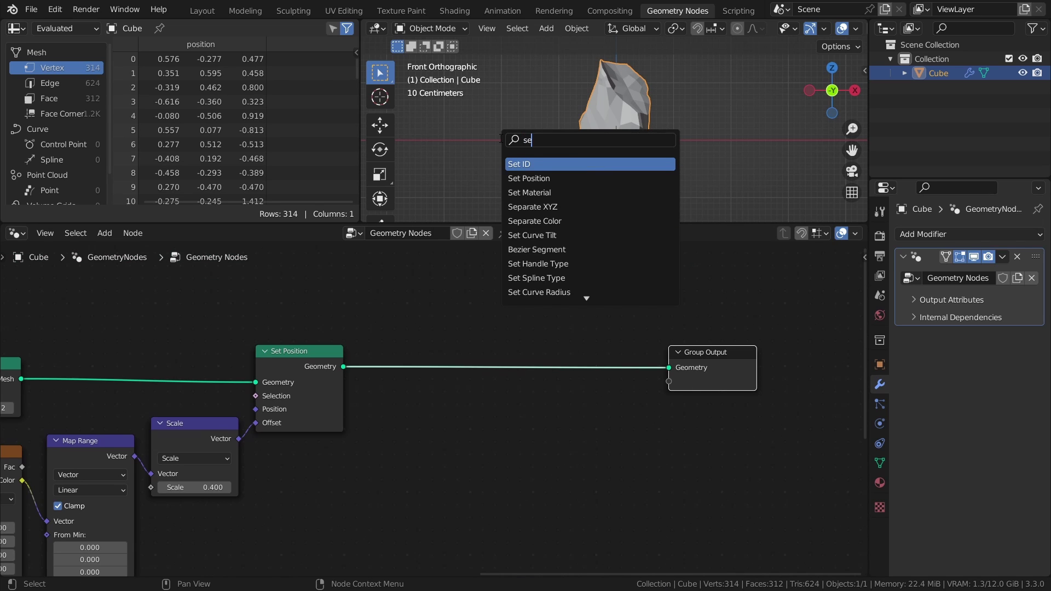
text(t ma)
click(544, 164)
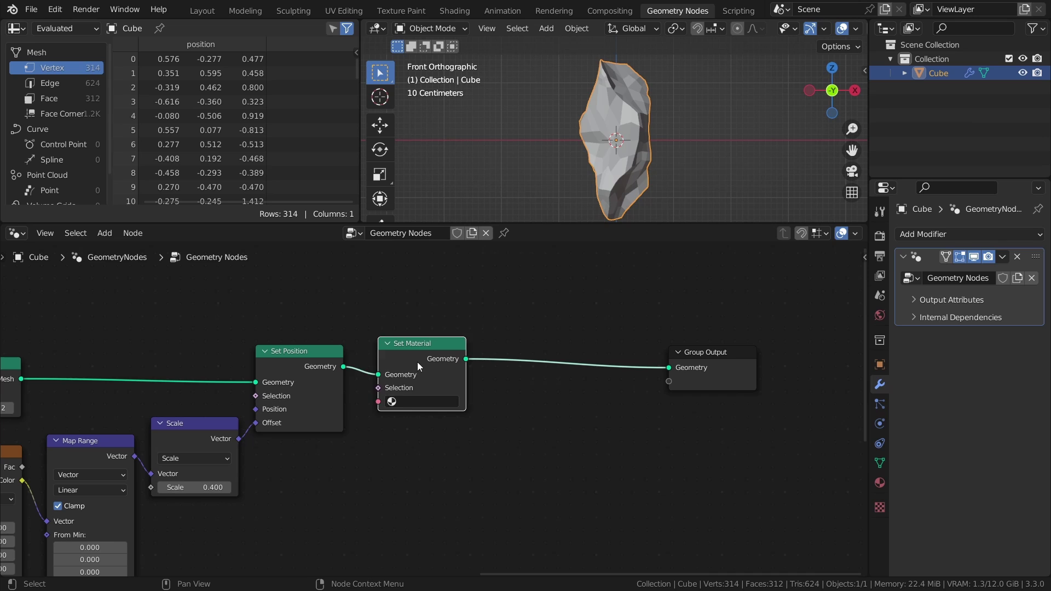
click(556, 394)
- Insert a Set Shade Smooth node between Set Material and Group Output and check the shading from another angle
key(shift+a)
click(518, 285)
text(set sh)
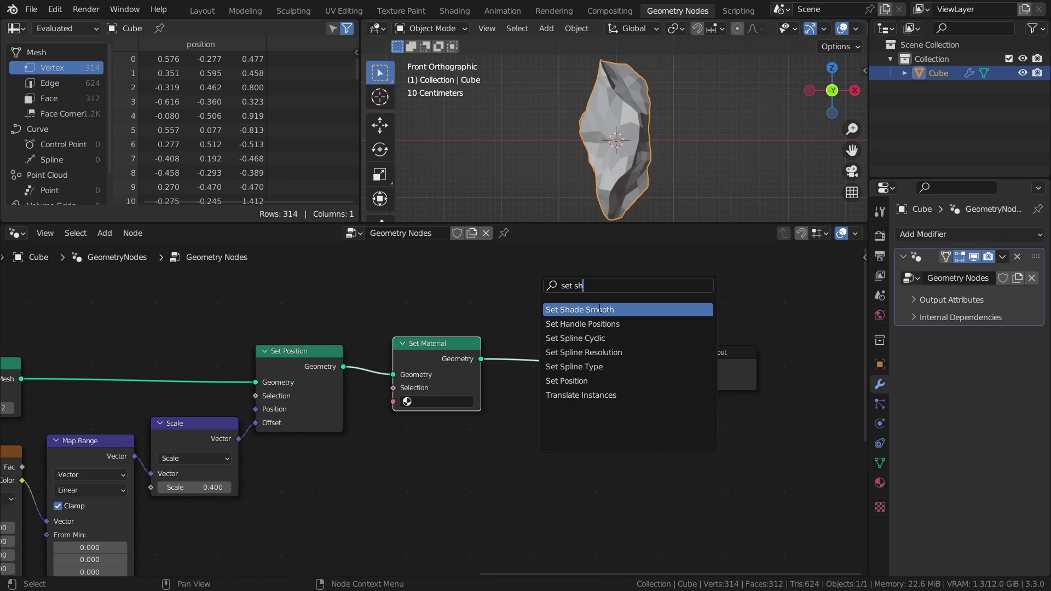
key(Return)
click(605, 352)
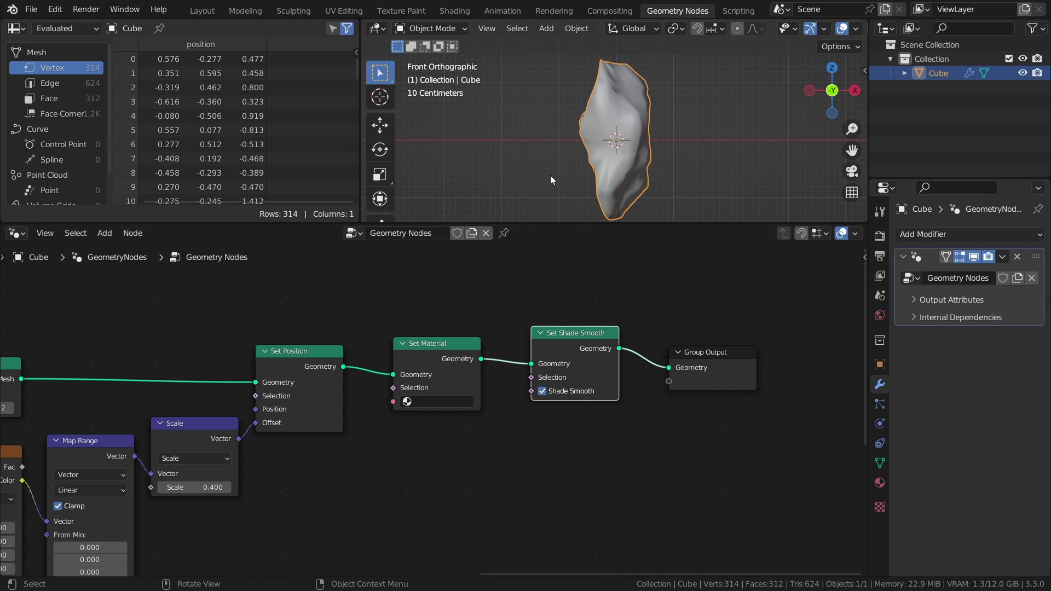
middle_drag(550, 175, 514, 176)
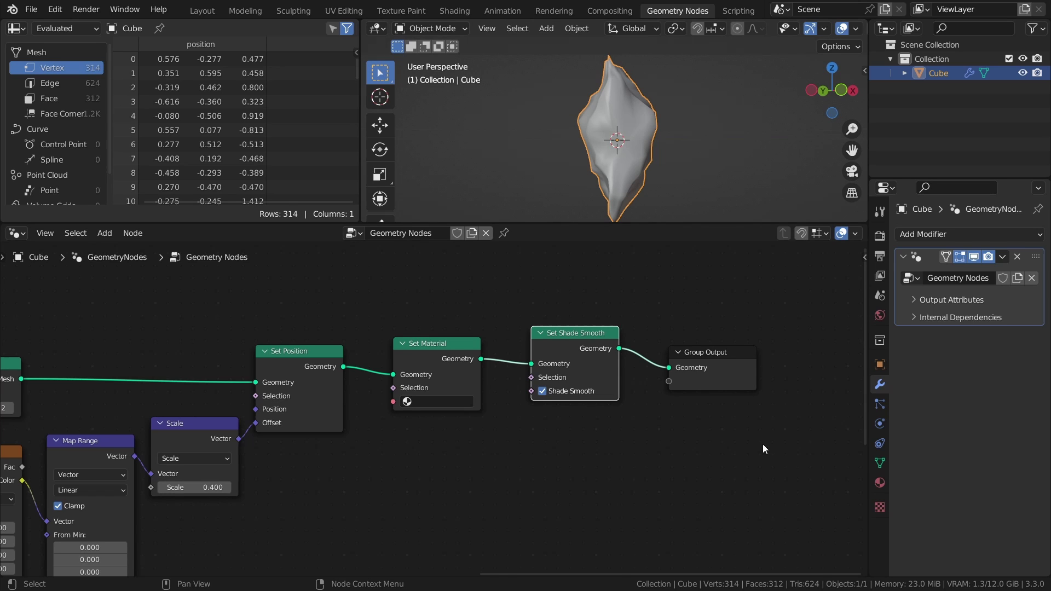
- Create a new material named Crystal for the object and assign it in the Set Material node
click(883, 486)
click(967, 295)
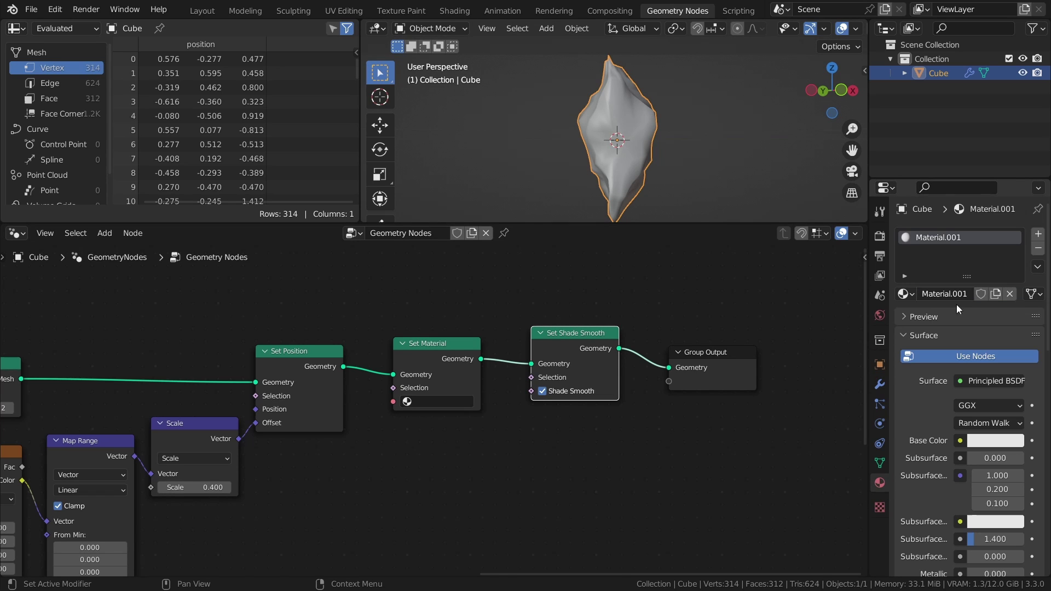
text(Crystal)
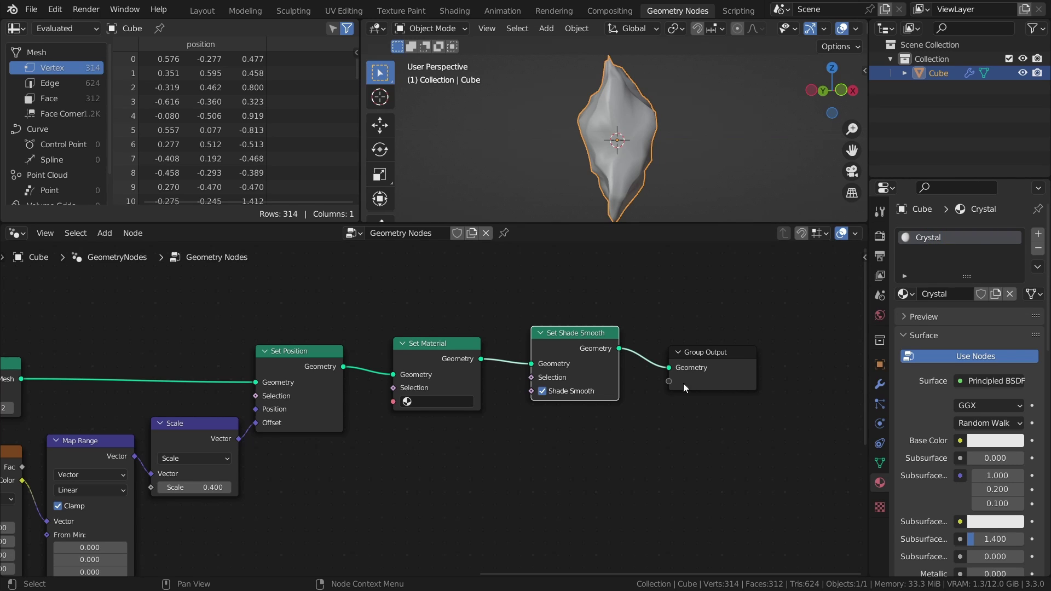
click(435, 403)
click(442, 421)
- Expose the Cylinder node's Depth and Radius as inputs on the Group Input node
middle_drag(306, 354, 504, 364)
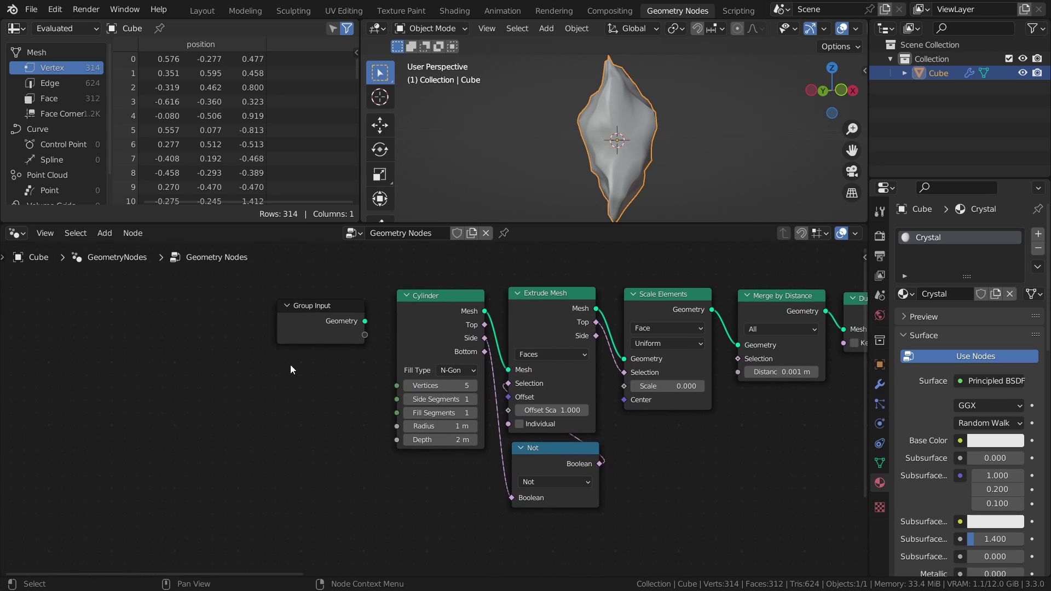
drag(310, 332, 263, 332)
drag(402, 444, 318, 335)
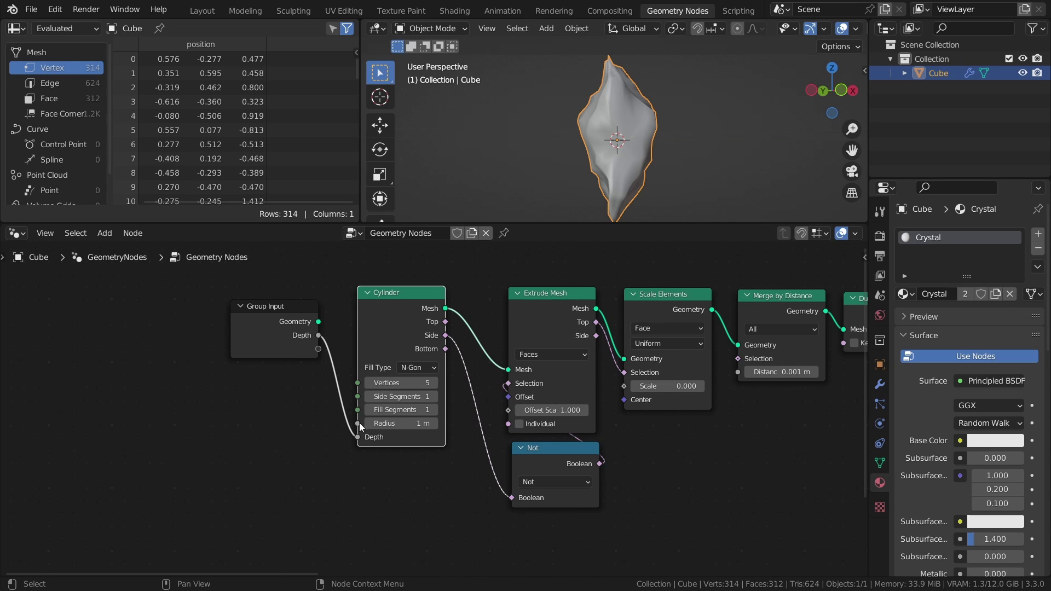
drag(358, 423, 318, 349)
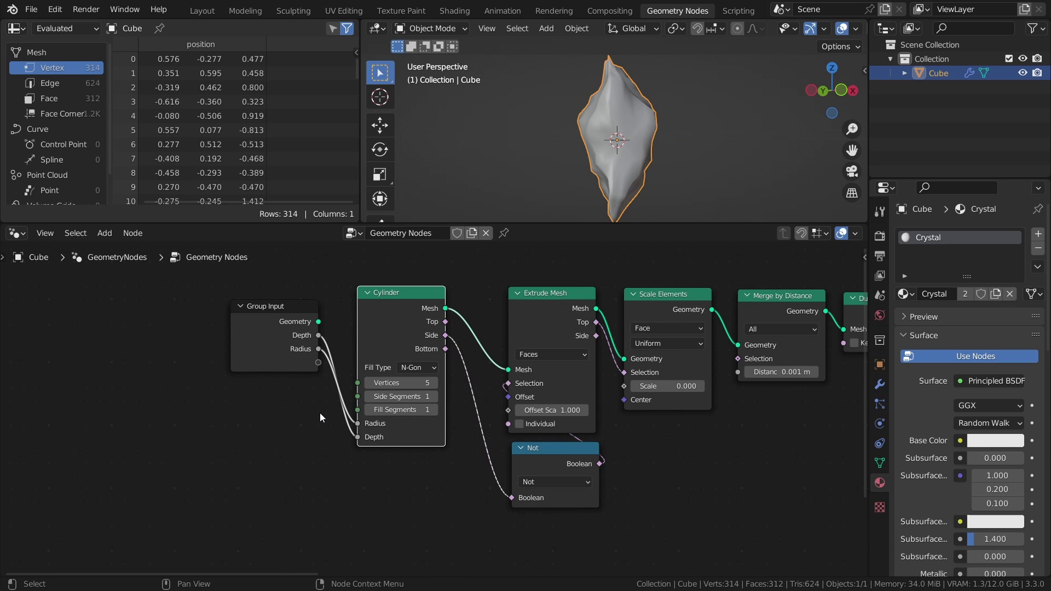
- Try different Radius and Depth values in the Geometry Nodes modifier, then revert them
click(880, 384)
drag(994, 311, 1047, 310)
key(ctrl+z)
drag(989, 296, 1024, 296)
key(Escape)
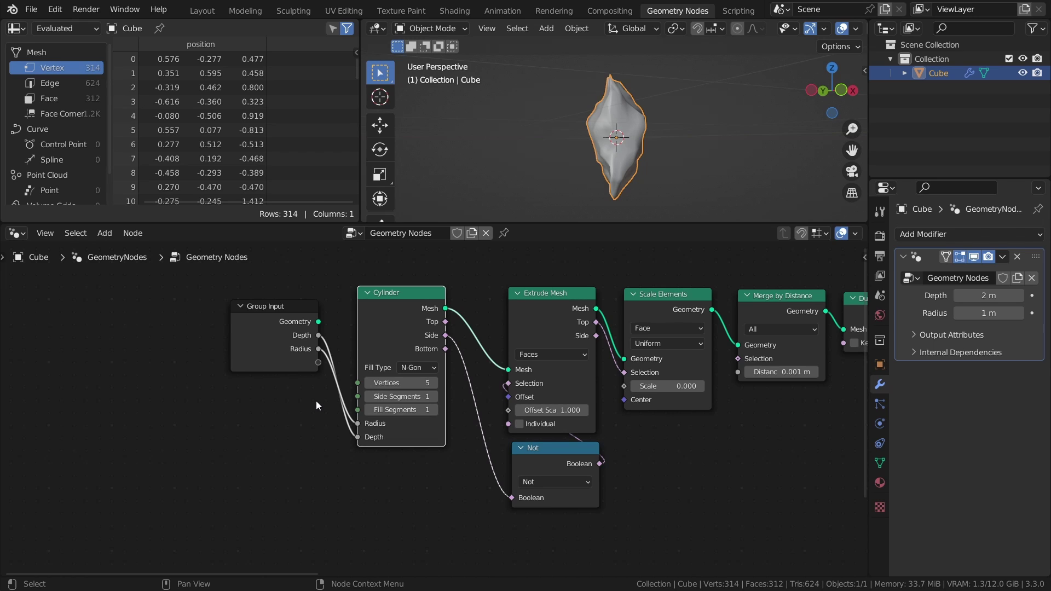
- Expose Extrude Mesh's Offset Scale on Group Input, then test a different value in the modifier and undo it
drag(509, 410, 315, 364)
drag(988, 331, 901, 331)
key(ctrl+z)
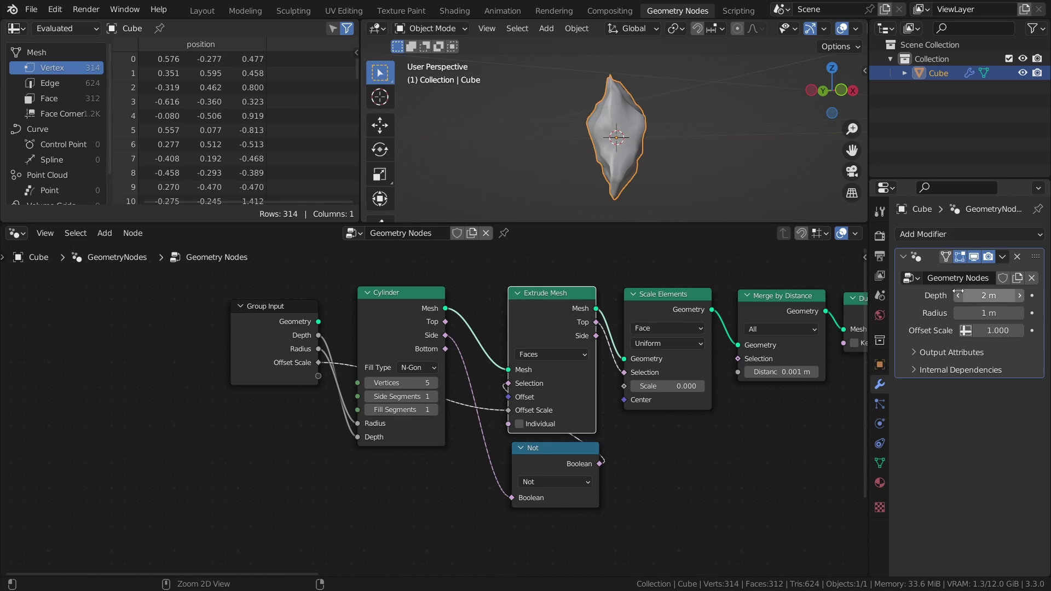
scroll(693, 162, down, 2)
scroll(693, 162, up, 3)
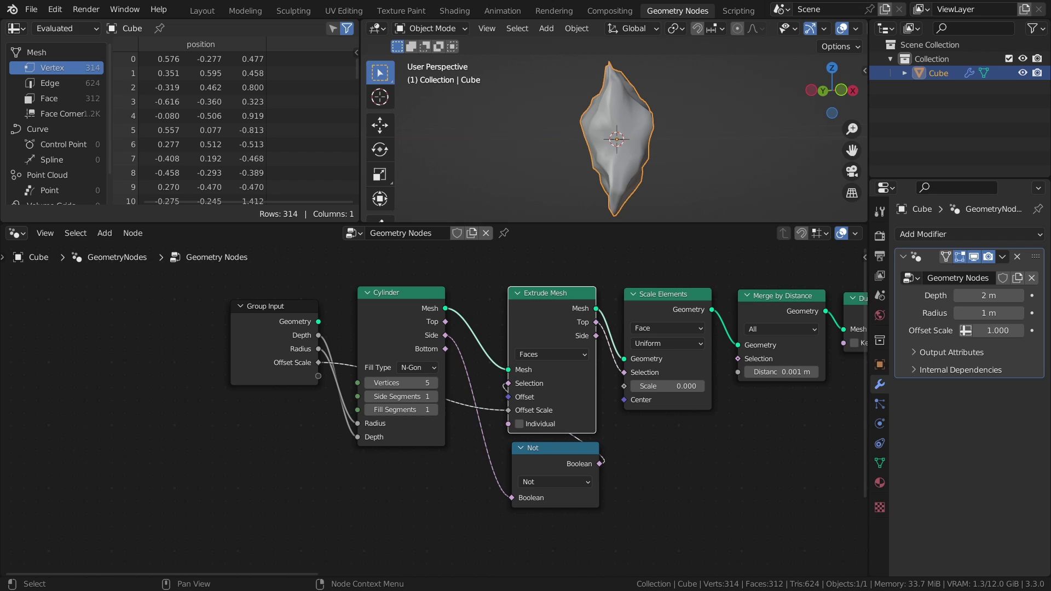
- Change the Noise Texture node's dimensions to 4D
middle_drag(581, 419, 53, 380)
middle_drag(500, 403, 265, 348)
click(436, 335)
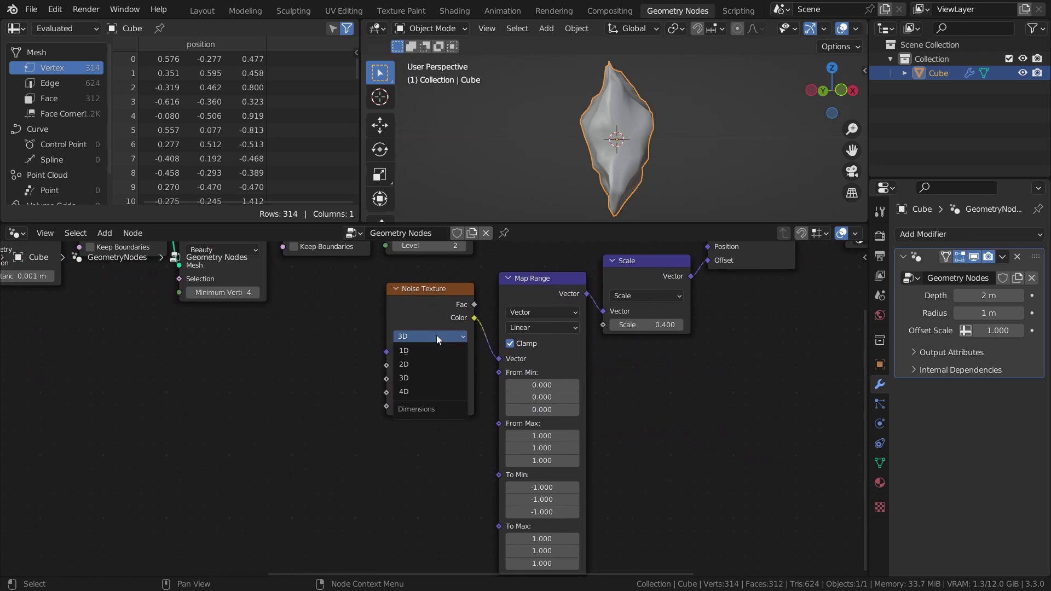
click(421, 393)
- Add a second Group Input node beside the Noise Texture, expose W through it, and set W to -0.010
ctrl+scroll(299, 390, left, 3)
key(shift+a)
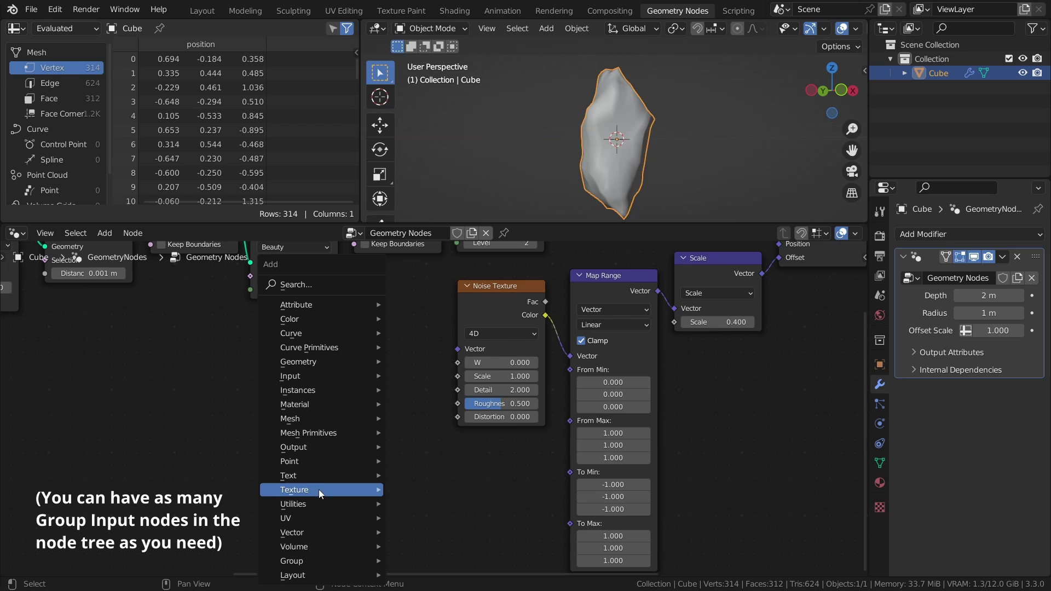
click(405, 556)
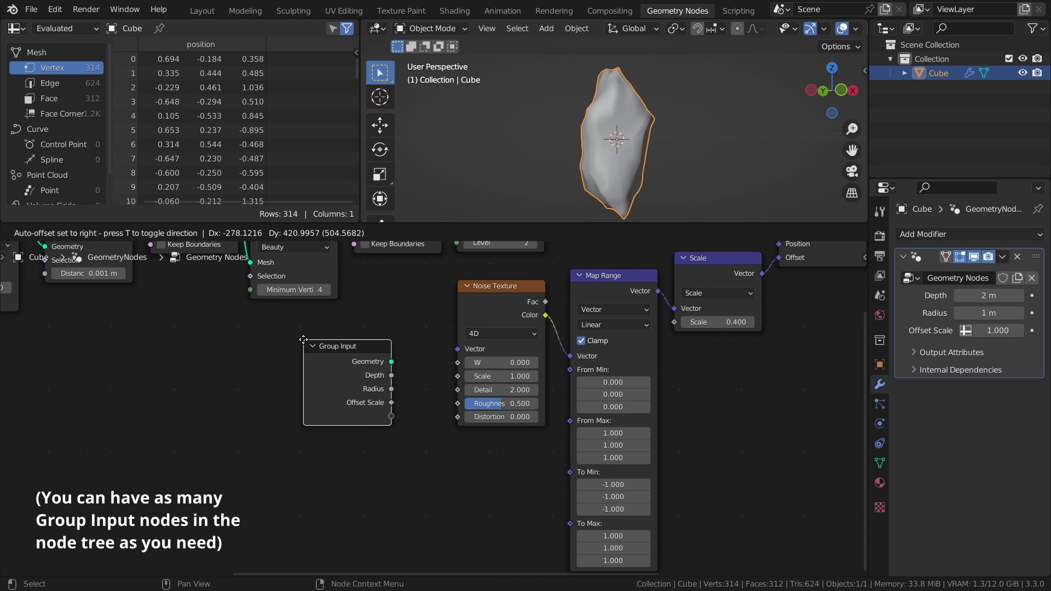
click(305, 338)
drag(460, 362, 436, 388)
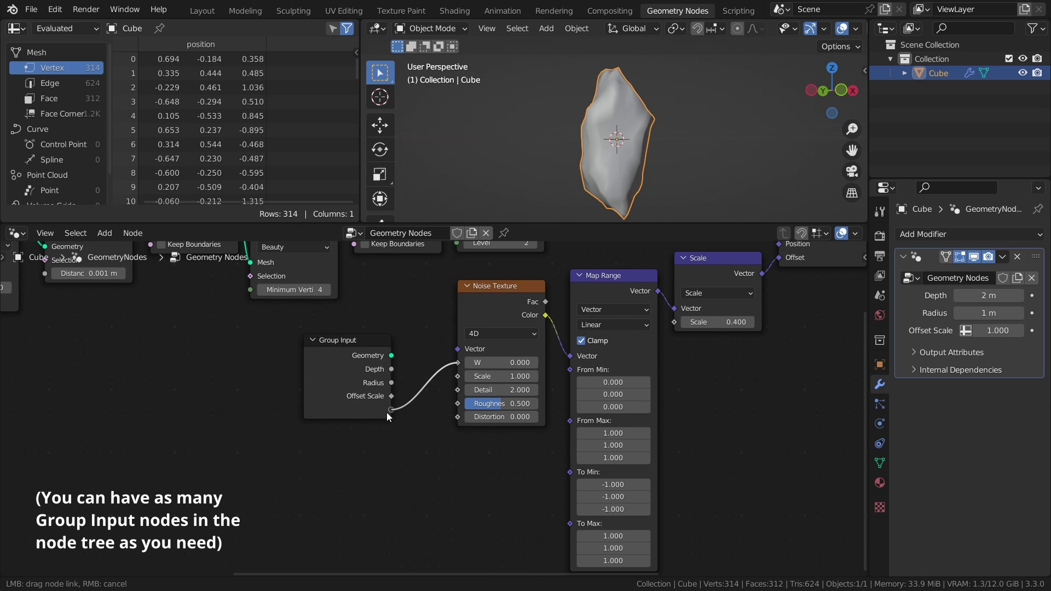
drag(387, 413, 388, 413)
mouse_move(998, 348)
mouse_down()
mouse_move(1047, 348)
mouse_move(980, 348)
mouse_up()
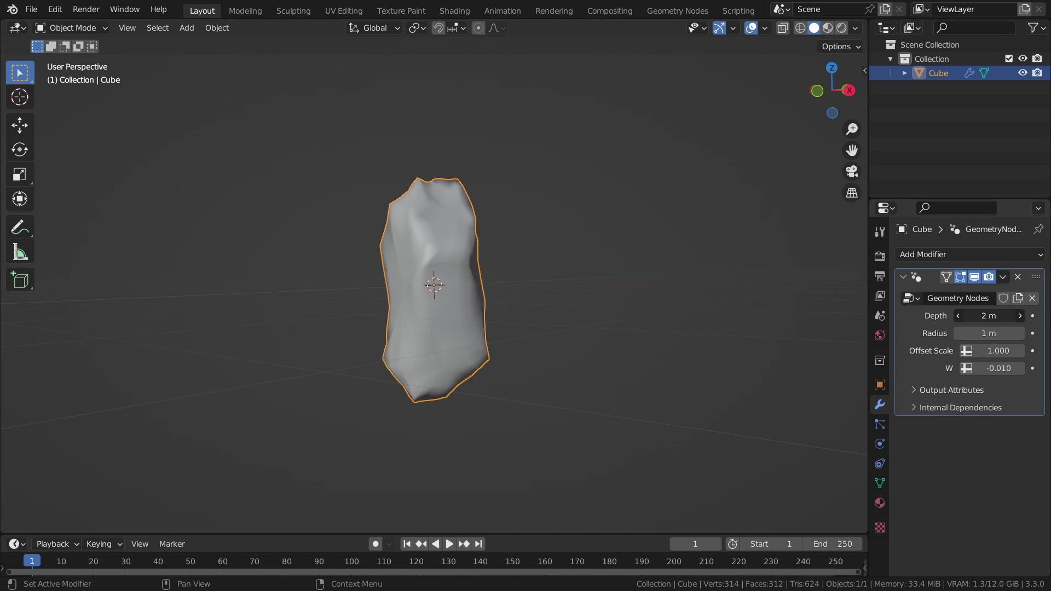
- Adjust the crystal's modifier inputs to Depth 3.69 m, Radius 1.8 m, Offset Scale 2.460 and W 1.590
mouse_move(999, 316)
mouse_down()
mouse_move(1041, 315)
mouse_move(1015, 316)
mouse_up()
key(ctrl+z)
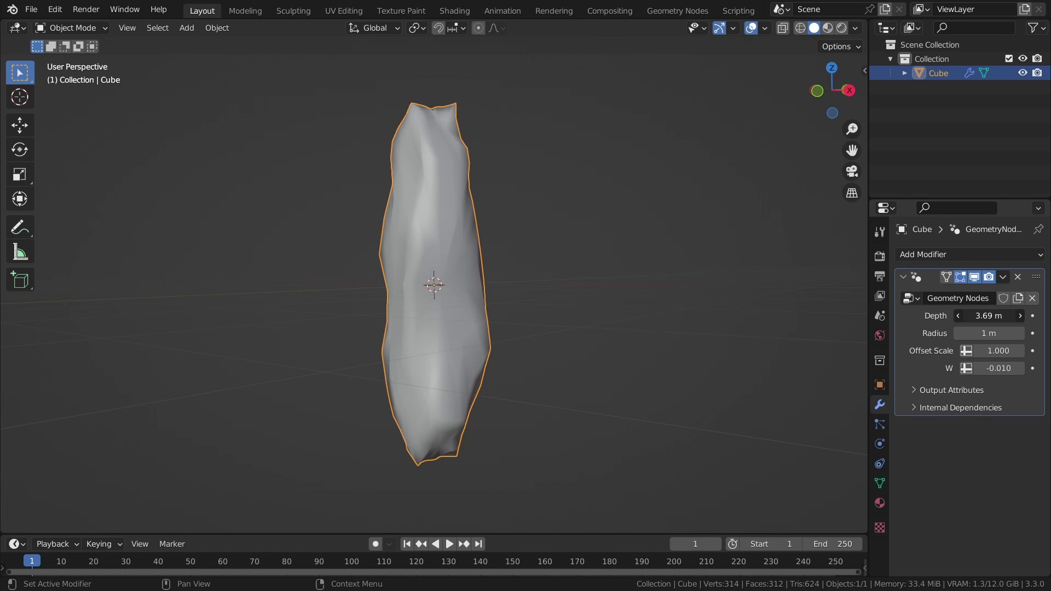
middle_drag(629, 270, 666, 340)
drag(989, 333, 1022, 368)
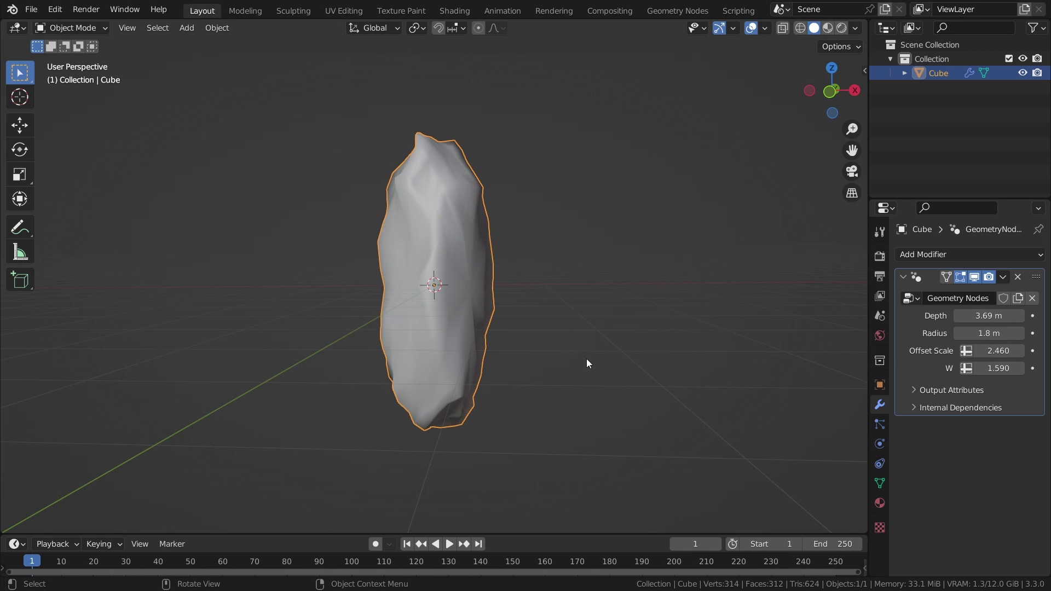
shift+middle_drag(506, 328, 481, 333)
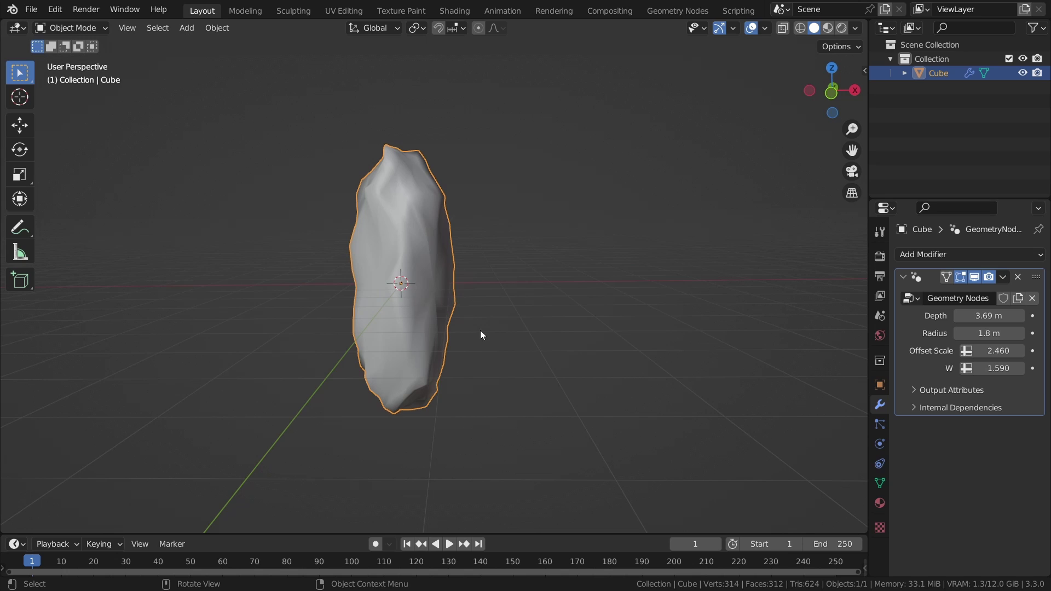
- Duplicate the crystal and place the copy beside the original along the X axis
key(shift+d)
key(x)
click(681, 311)
shift+middle_drag(682, 311, 727, 315)
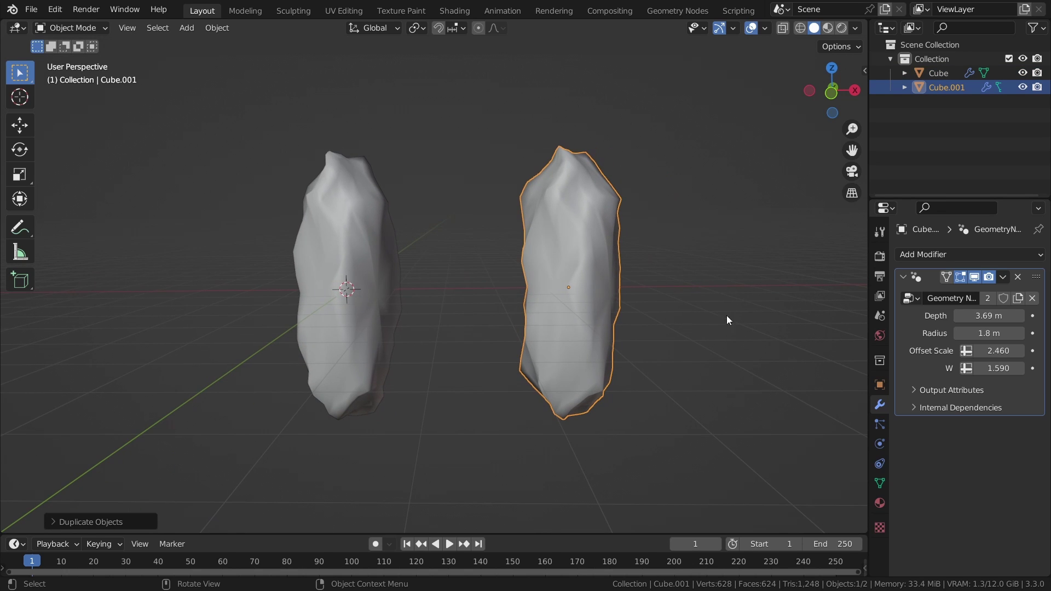
- Vary the copy's modifier inputs, trying Depth 1.18 m, Radius 0.49 m, Offset Scale 1.030 and W 4.630
drag(989, 316, 1035, 364)
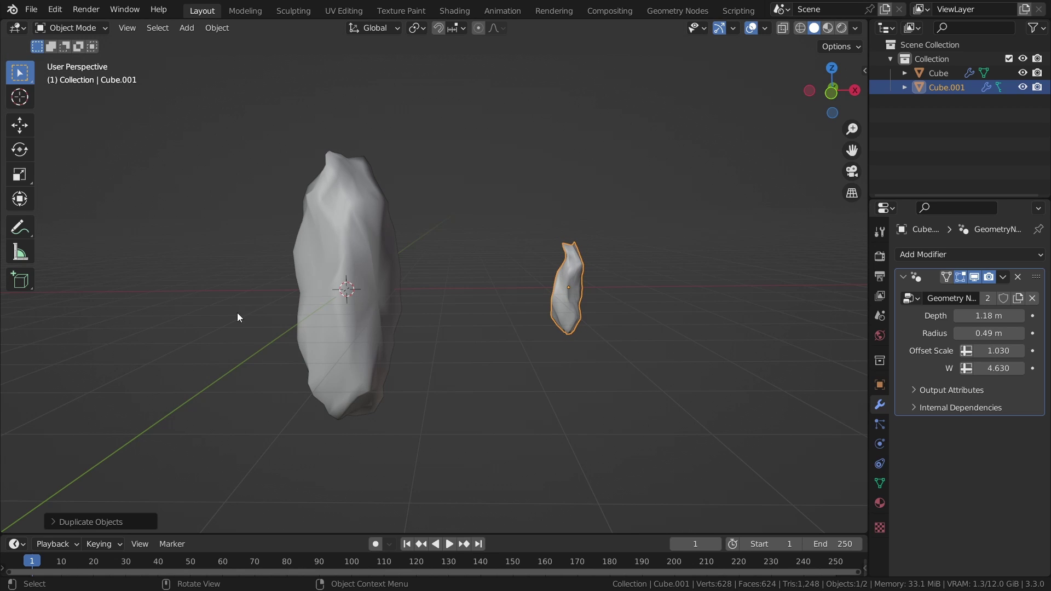
drag(986, 333, 1030, 352)
middle_drag(648, 347, 540, 336)
- Save the file and add a Bevel modifier to the original crystal
key(ctrl+s)
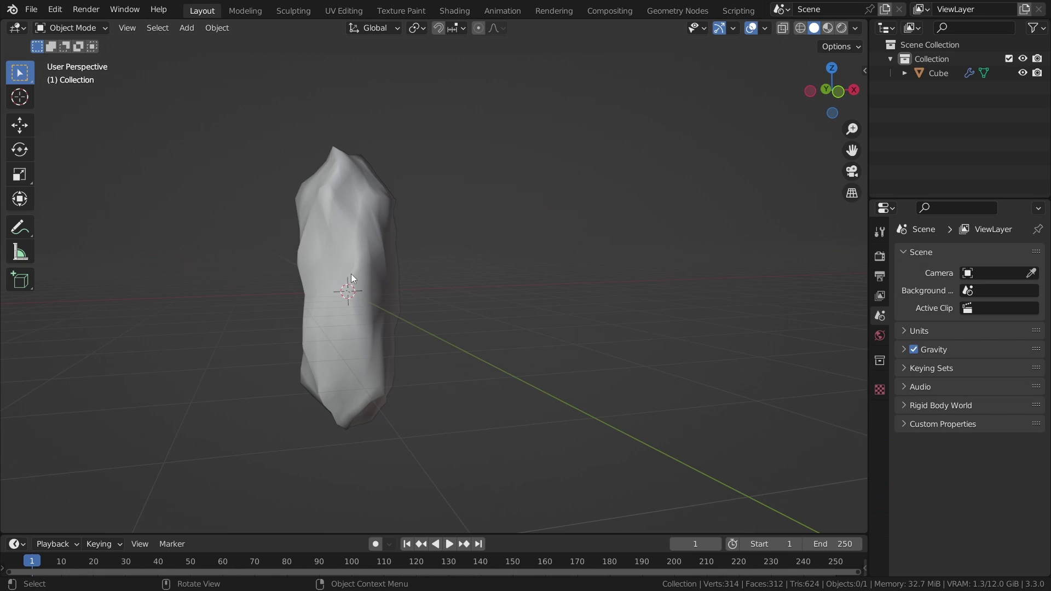
click(353, 278)
shift+middle_drag(352, 277, 527, 274)
click(951, 256)
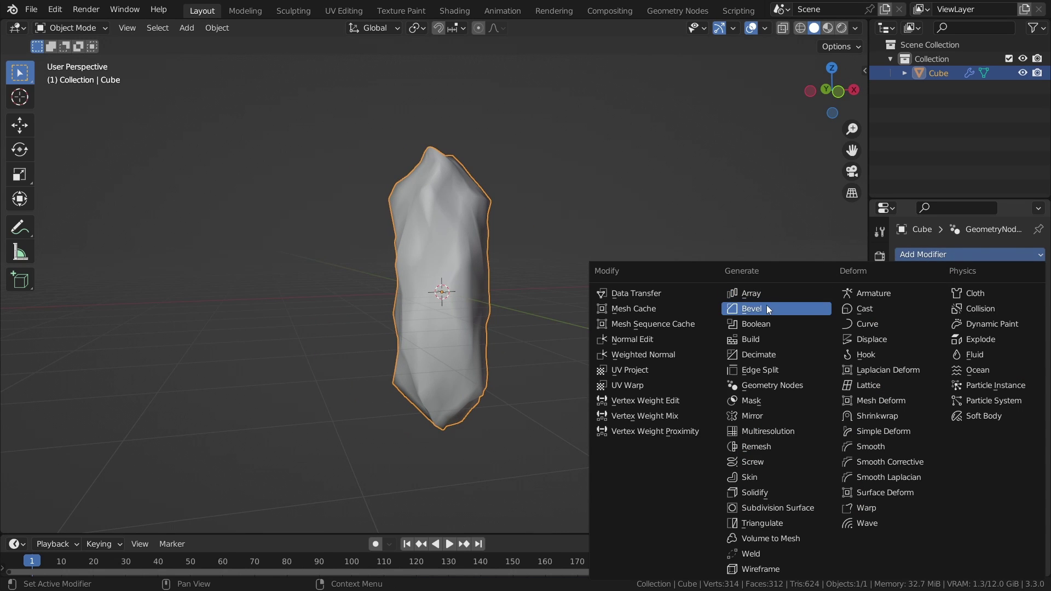
click(767, 307)
- Set the bevel to 3 segments with an amount of 0.01 m and inspect the crystal's edges
click(1020, 497)
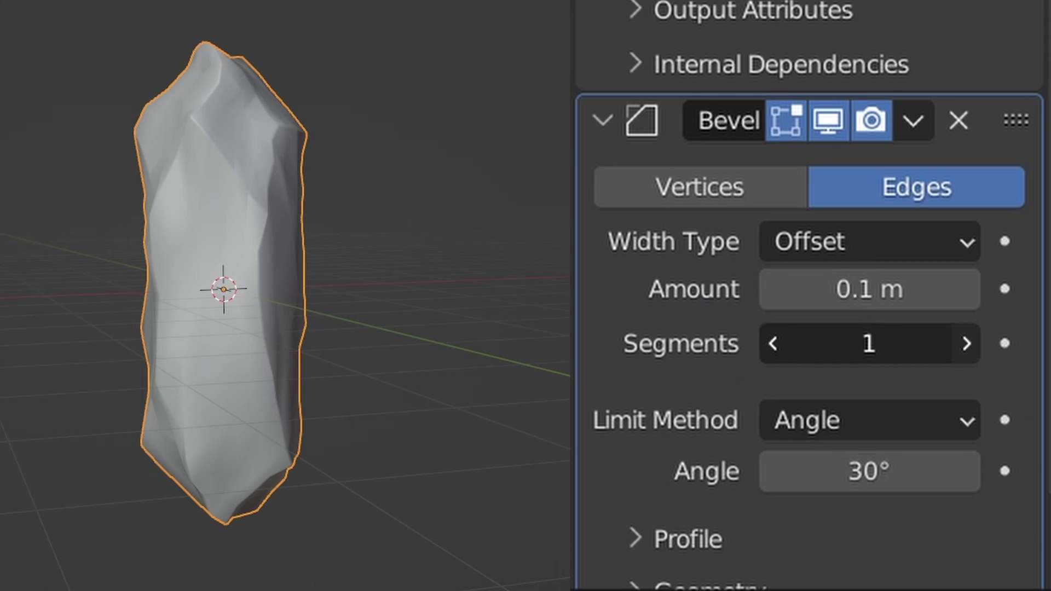
click(1019, 497)
click(869, 289)
text(0)
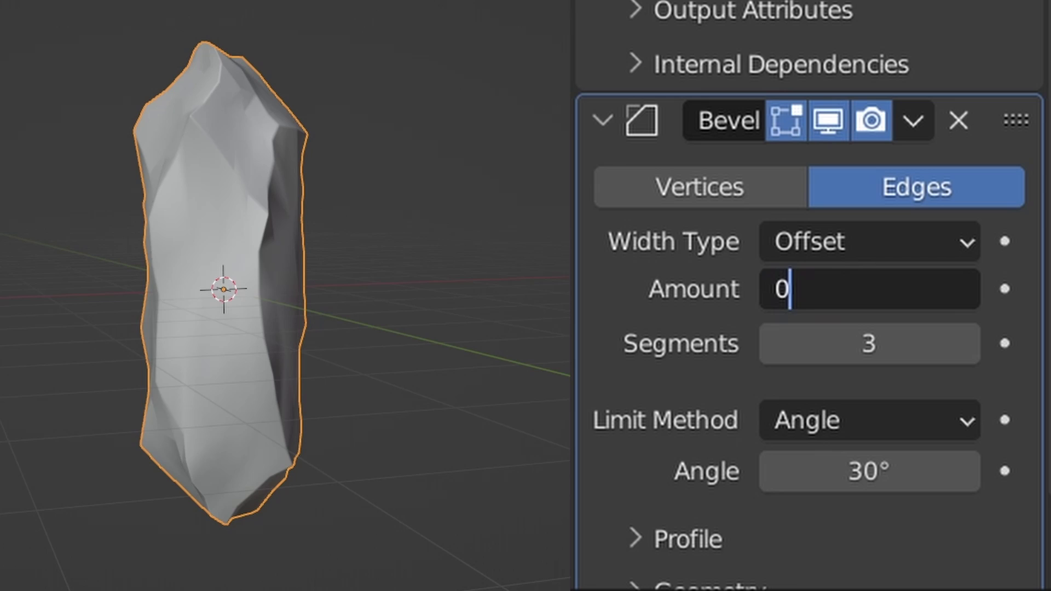
key(Return)
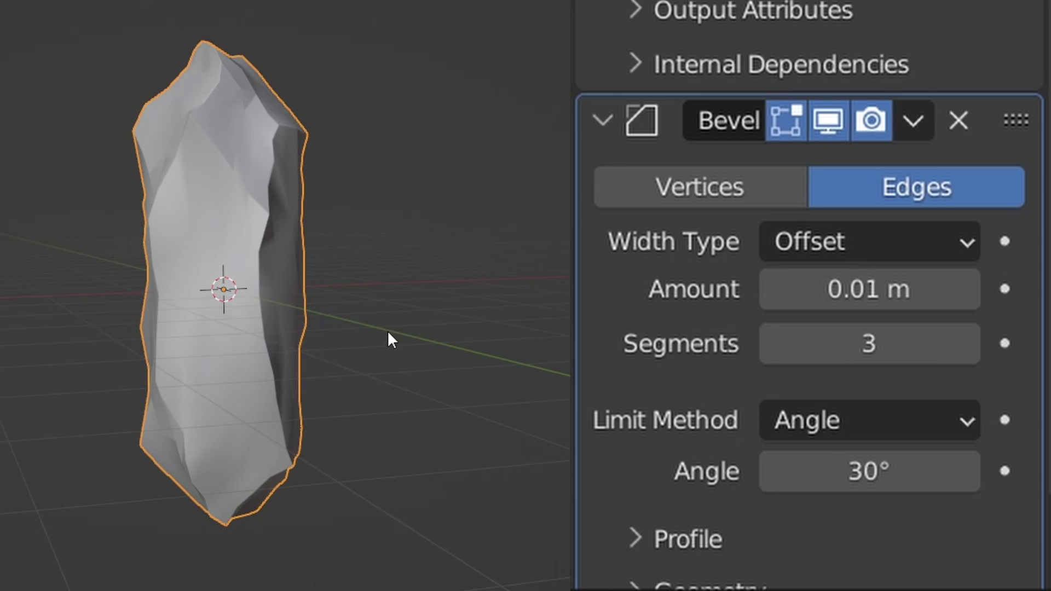
middle_drag(386, 330, 270, 250)
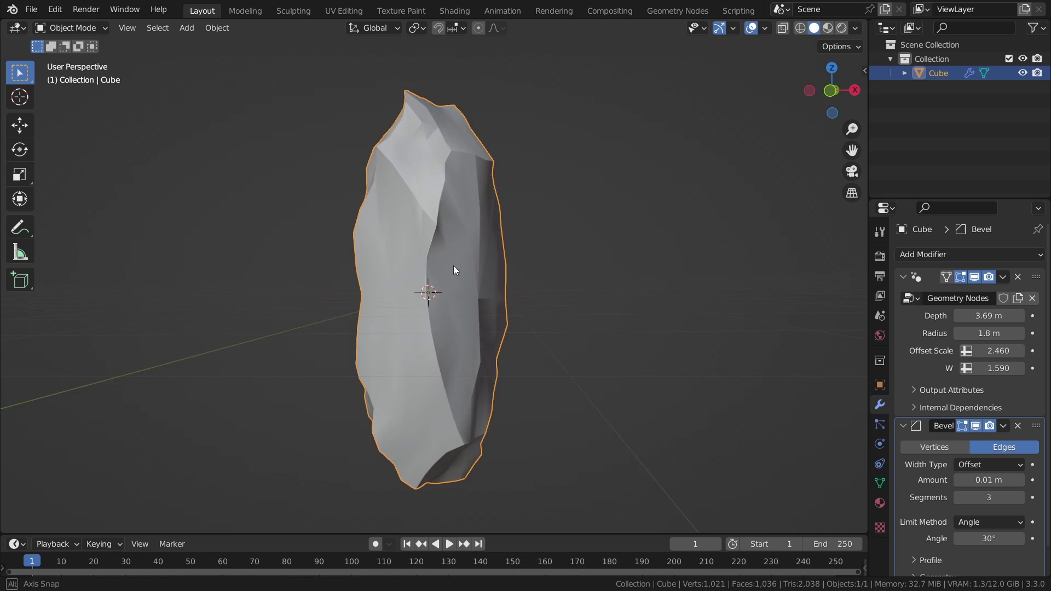
mouse_move(453, 265)
middle_down()
mouse_move(666, 265)
mouse_move(431, 258)
middle_up()
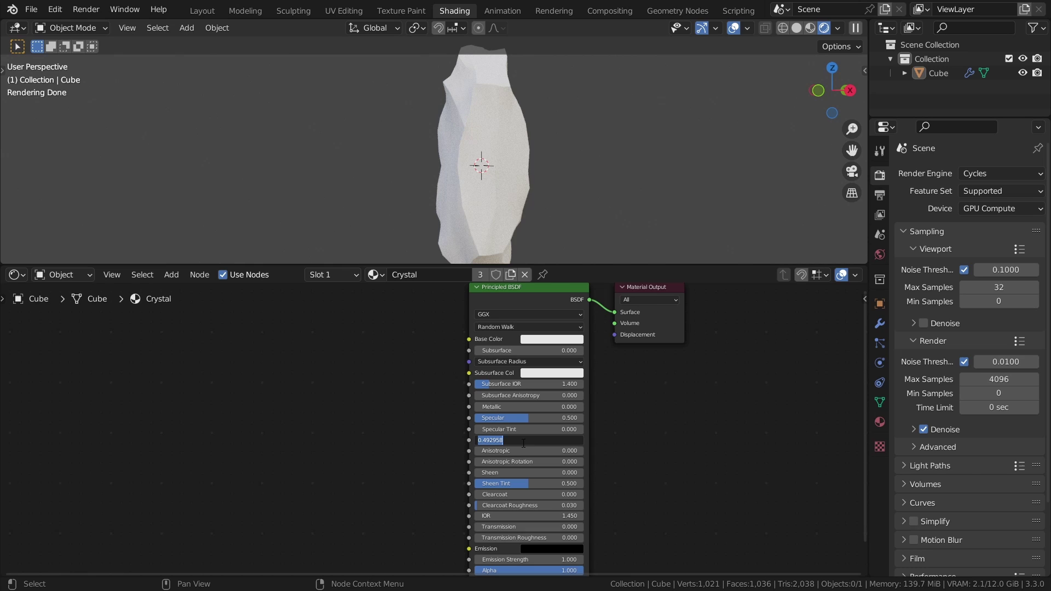
- Set both Roughness and Transmission Roughness of the Crystal material's Principled BSDF to 0.25
text(5)
key(Return)
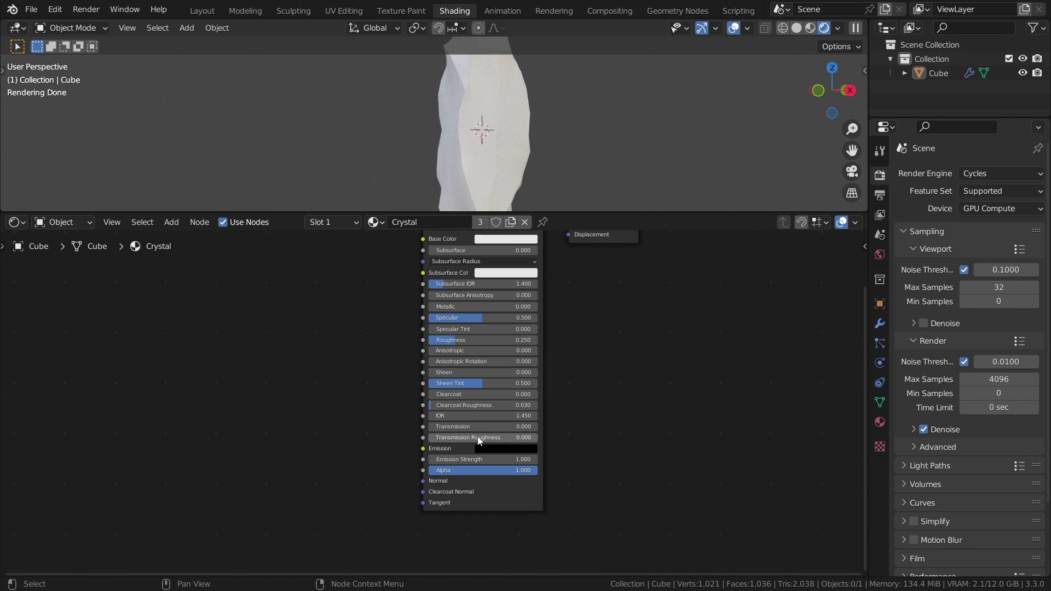
click(478, 438)
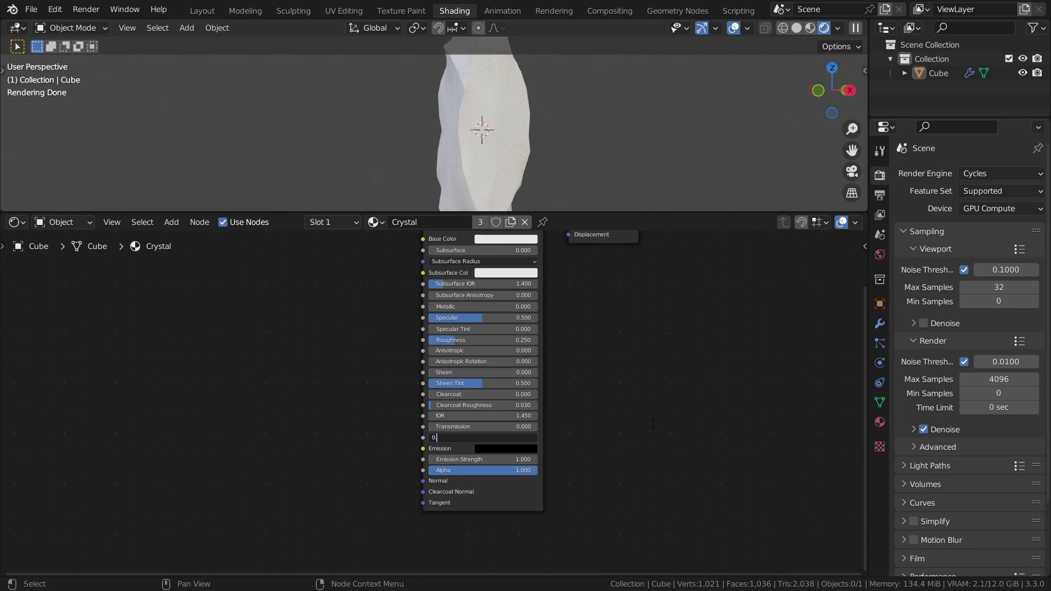
text(0.25)
key(Return)
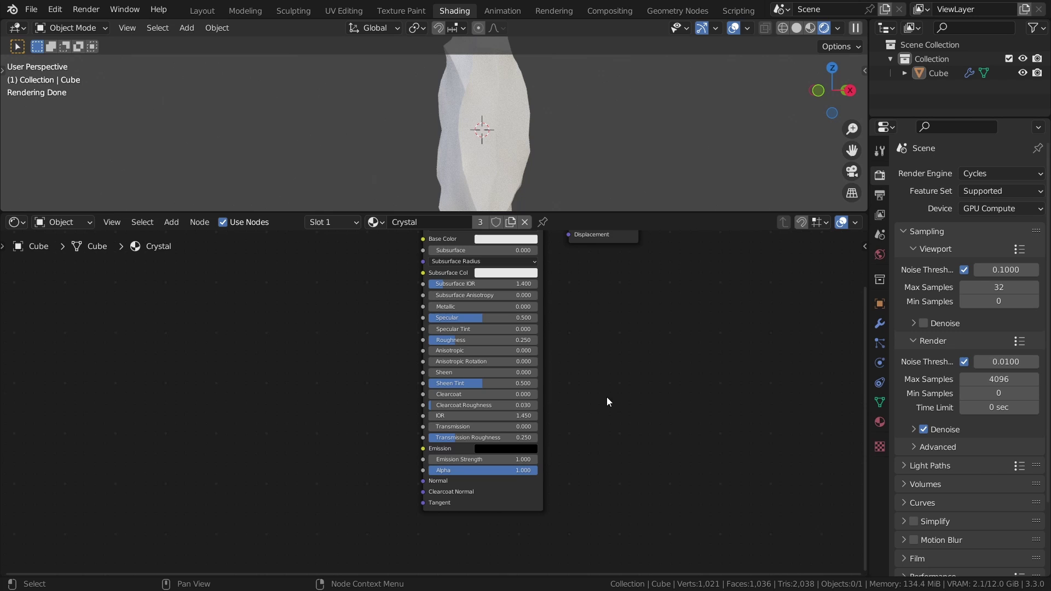
- Set the Principled BSDF's Transmission to 1.000 and save the file
drag(455, 427, 538, 427)
middle_drag(512, 181, 569, 134)
key(ctrl+s)
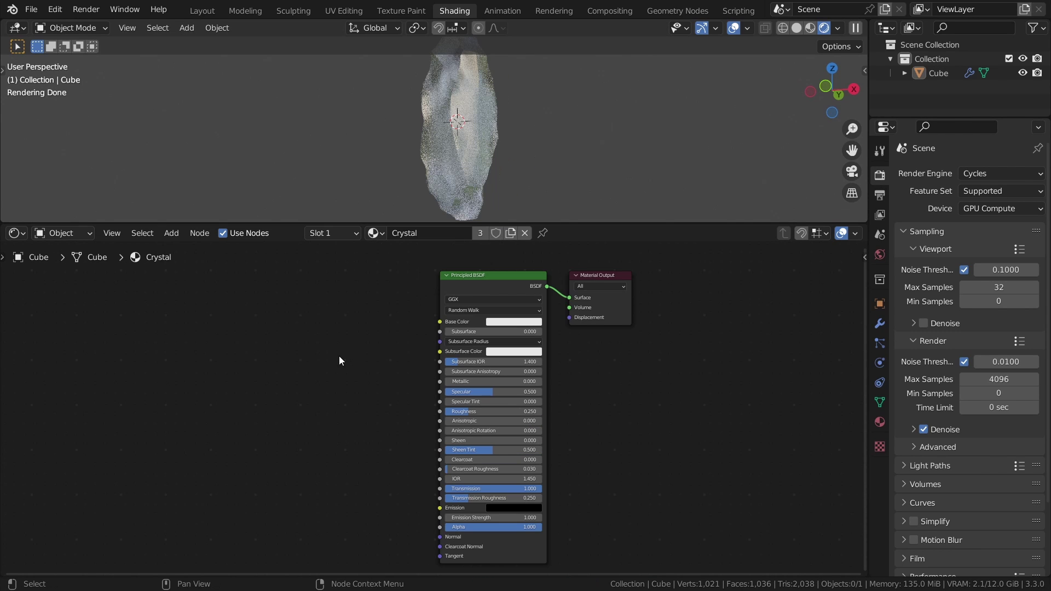
- Add a Fresnel node to the Crystal material, well before the Principled BSDF
key(shift+a)
click(292, 217)
text(re)
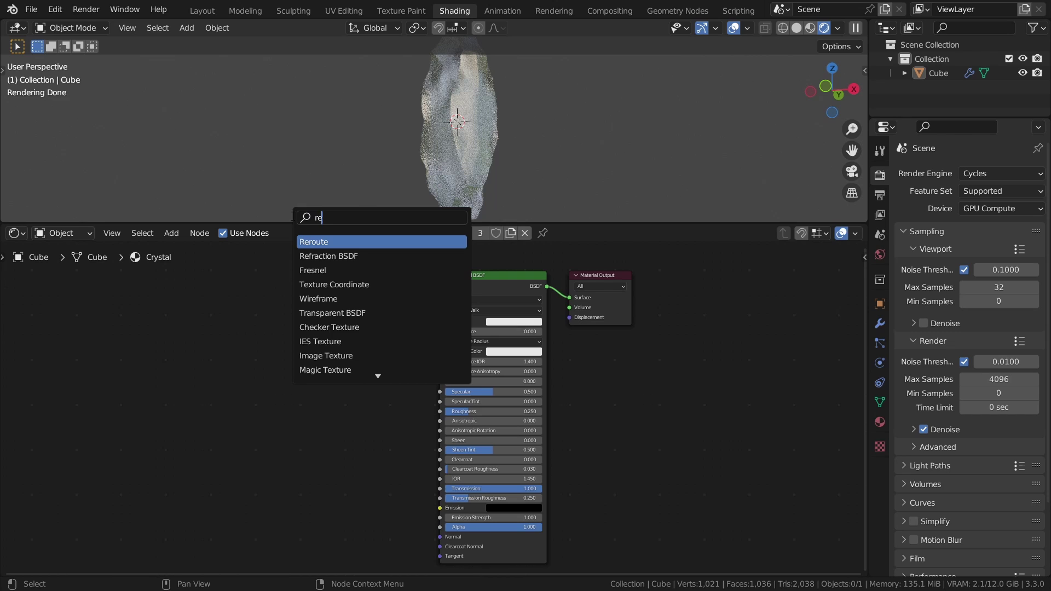
text(s)
click(346, 243)
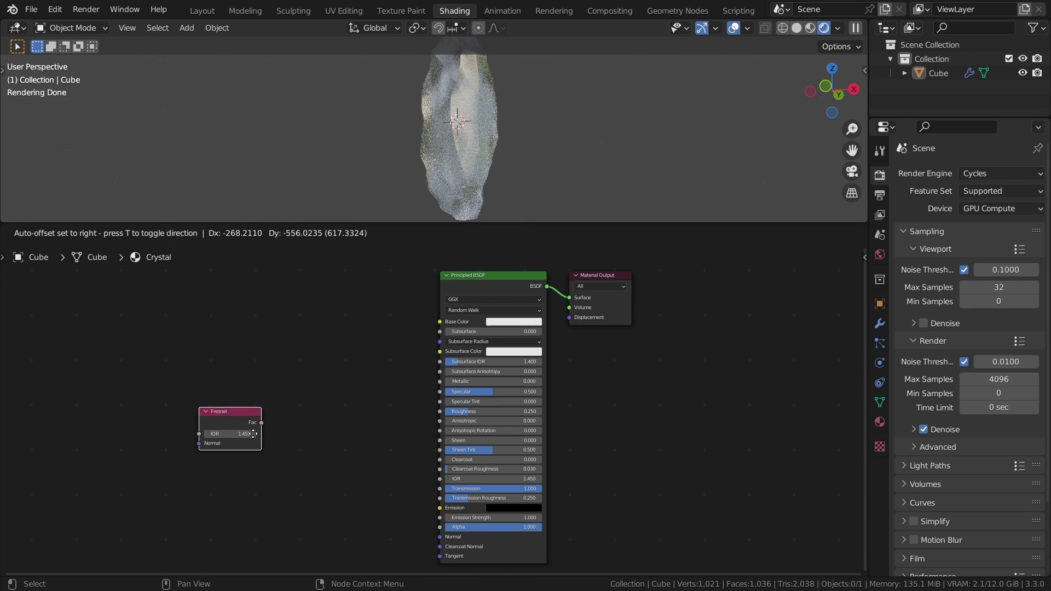
click(189, 413)
- Add a ColorRamp node beside the Fresnel node
key(shift+a)
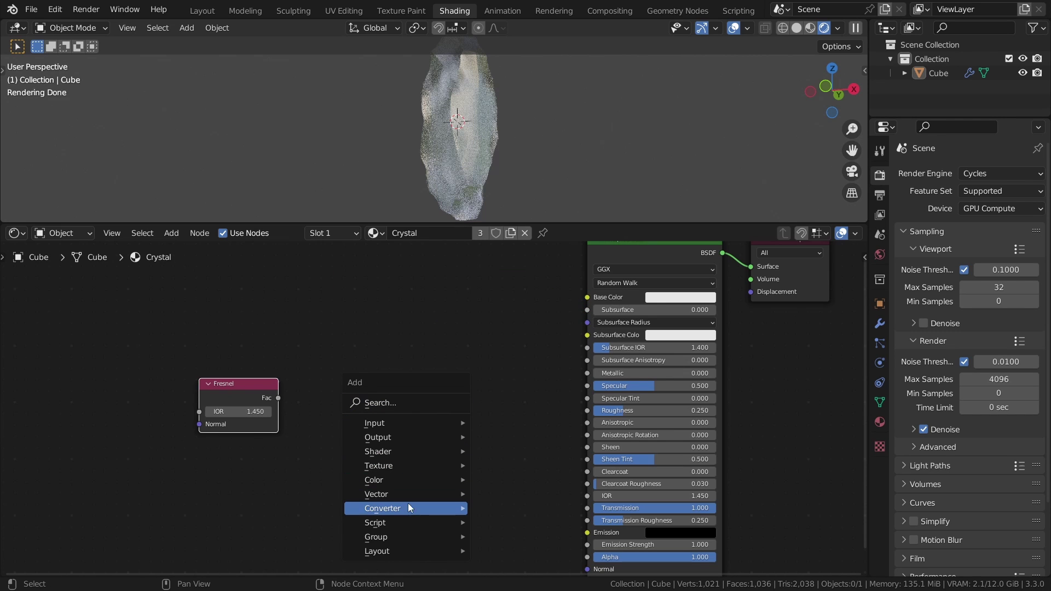
mouse_move(409, 505)
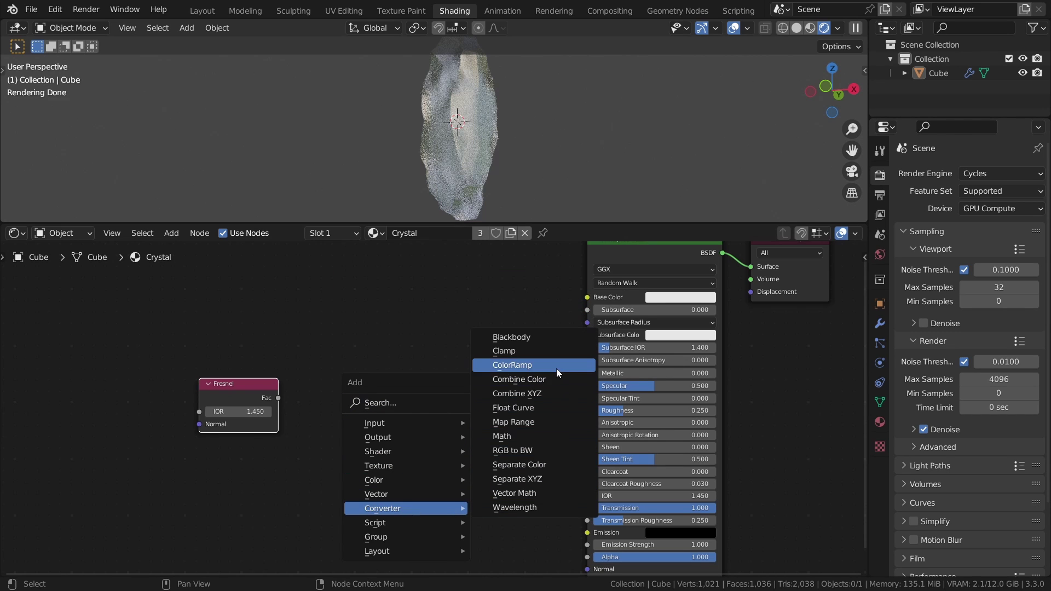
click(556, 369)
click(309, 349)
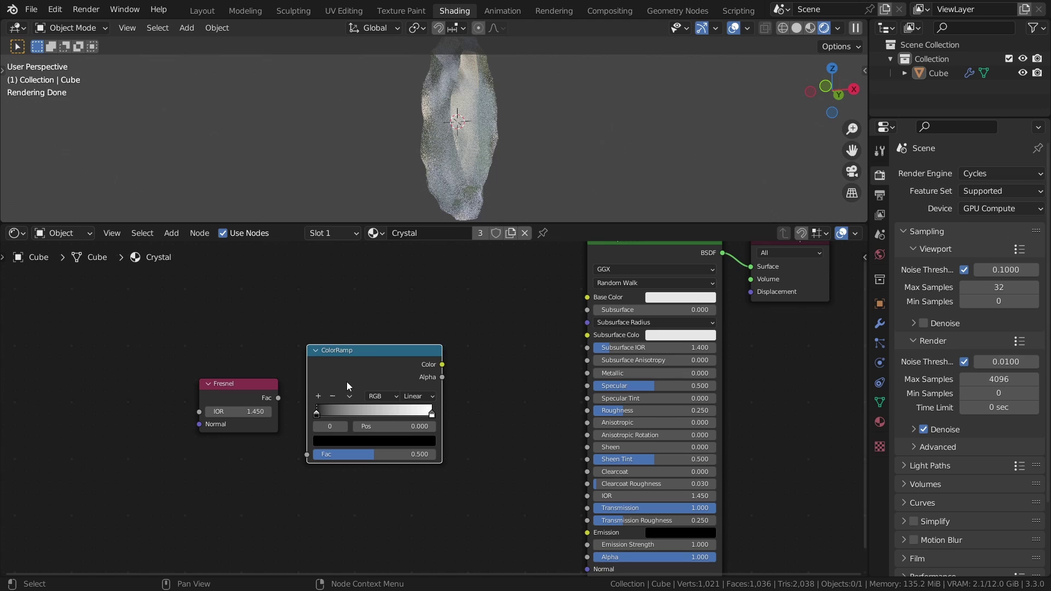
- Add a Math node after the ColorRamp, set its operation to Multiply, and save the file
key(shift+a)
mouse_move(471, 394)
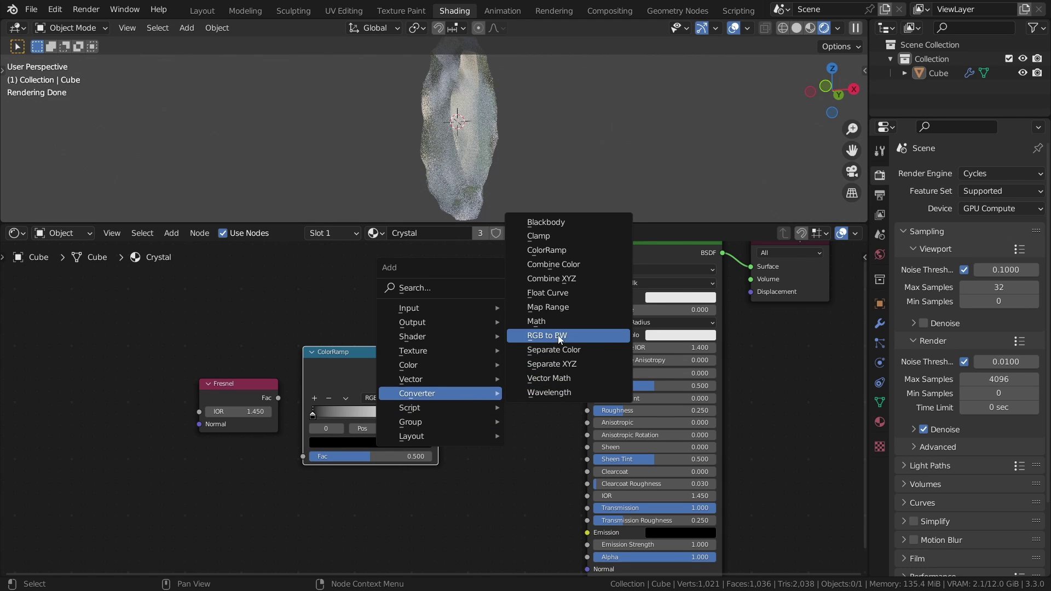
click(539, 321)
click(462, 367)
click(496, 399)
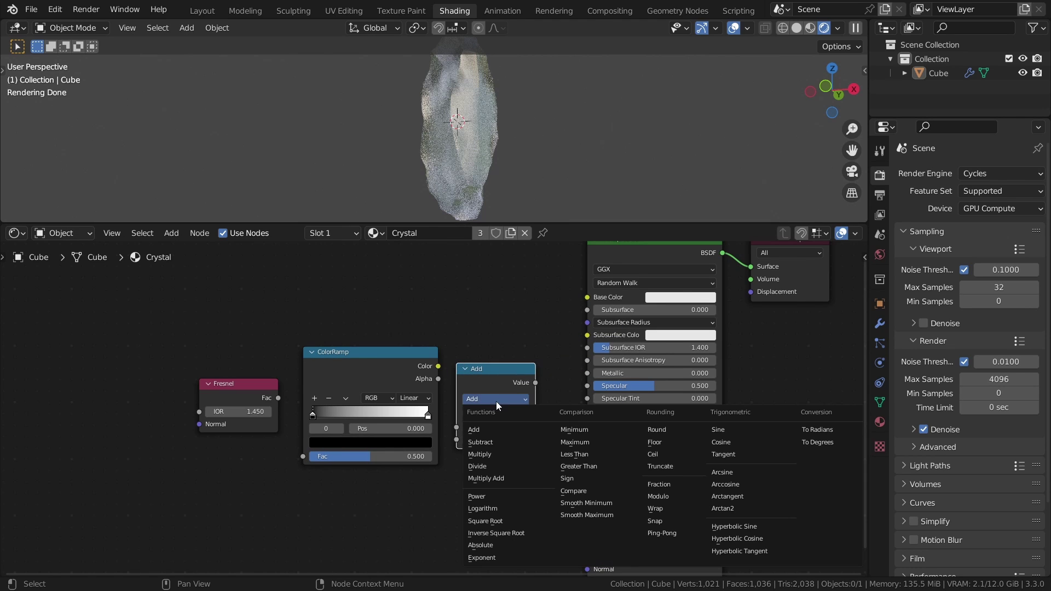
click(496, 455)
key(ctrl+s)
- Preview the Fresnel node's output on the crystal from several angles and set its IOR to 2
ctrl+shift+click(251, 394)
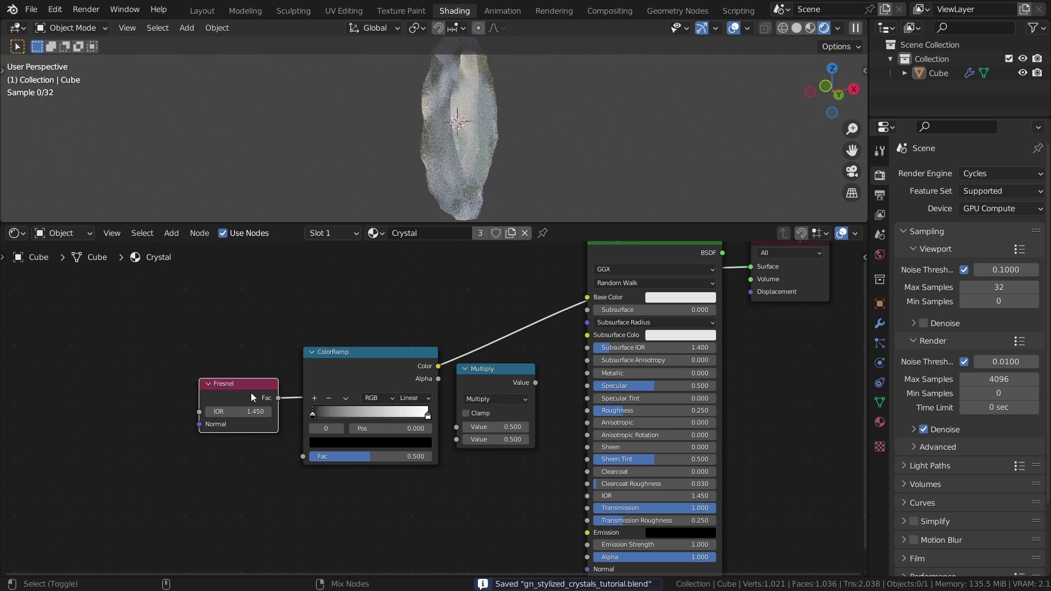
middle_drag(418, 166, 495, 162)
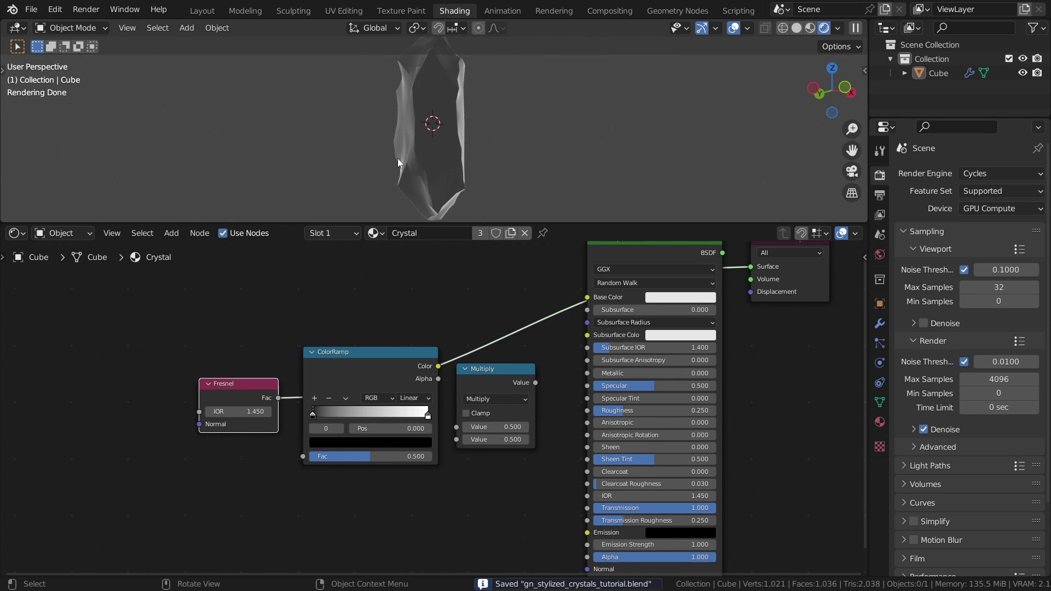
middle_drag(398, 159, 445, 145)
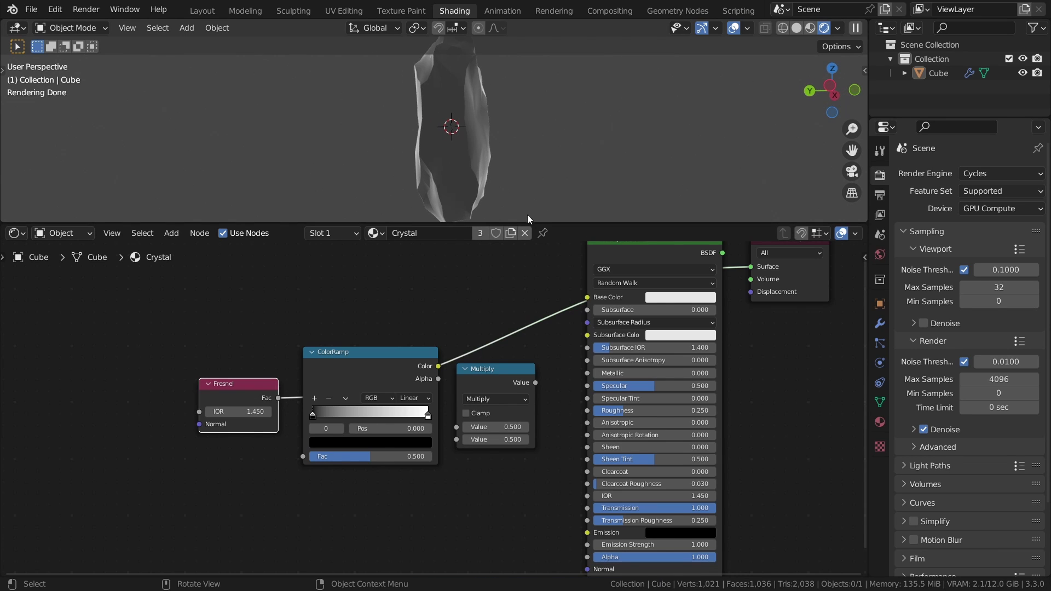
drag(528, 224, 523, 391)
middle_drag(516, 243, 405, 258)
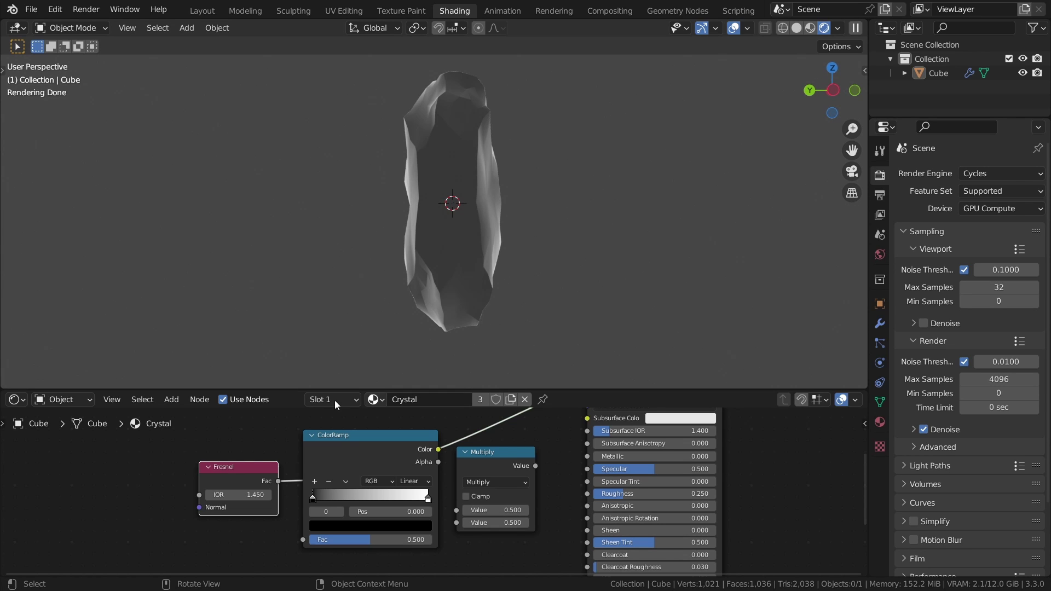
click(238, 495)
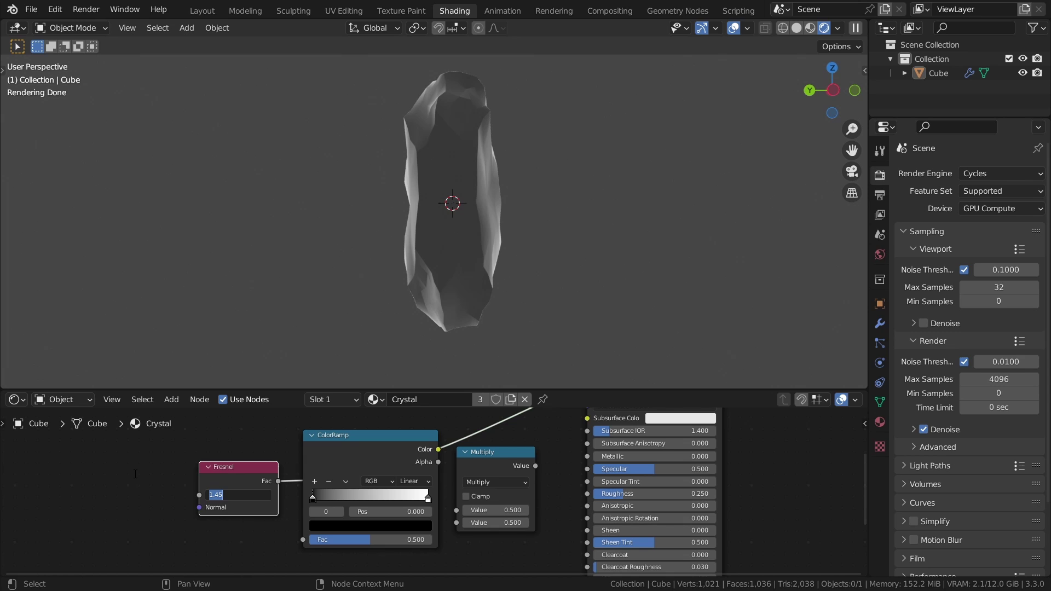
text(2)
key(Return)
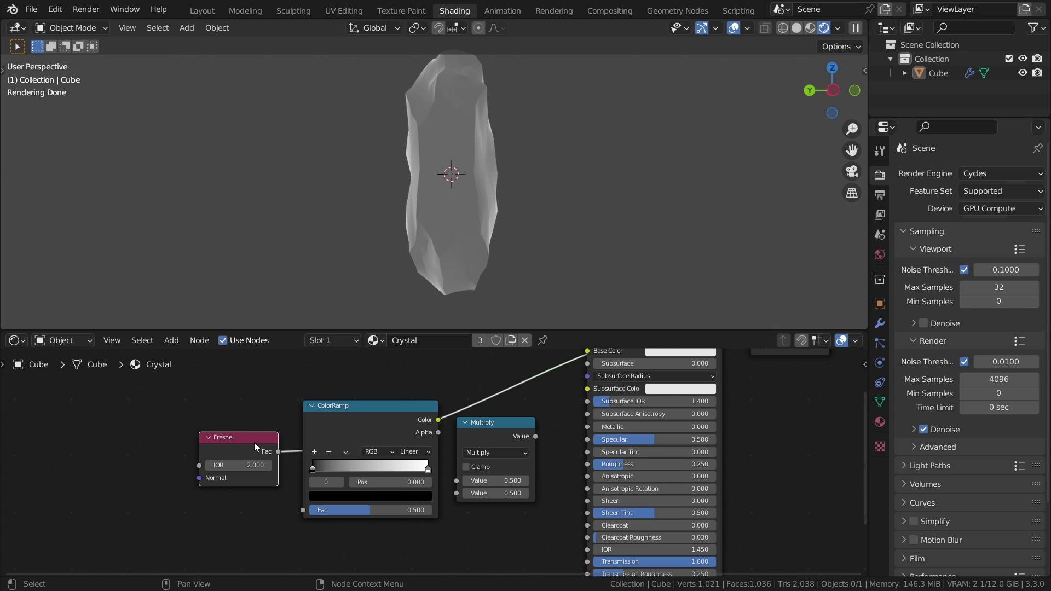
- Chain the Fresnel node through the ColorRamp and Multiply nodes into the Principled BSDF's Emission Strength, and save
drag(254, 443, 303, 510)
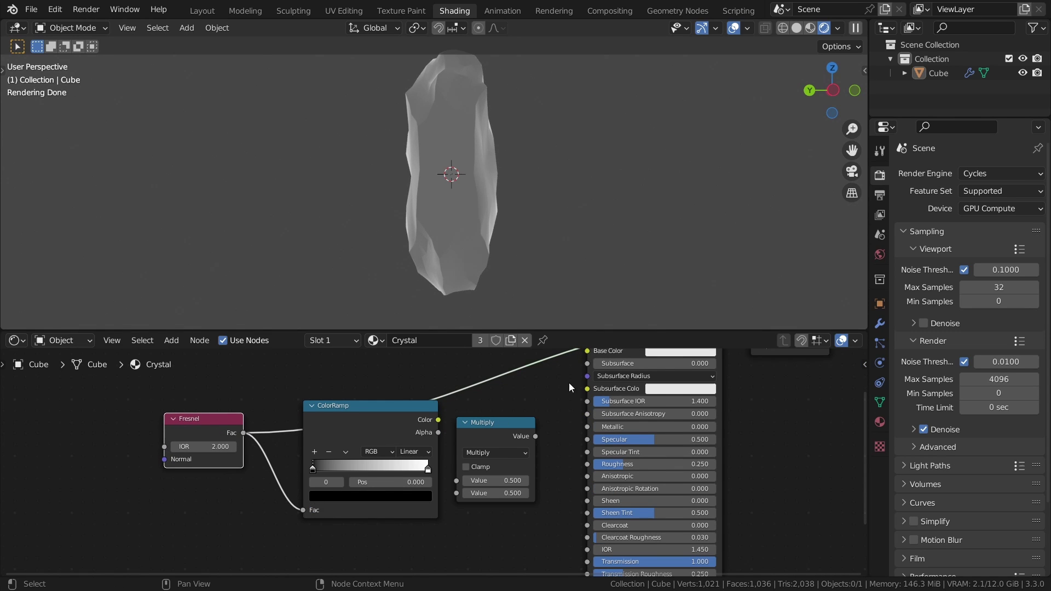
scroll(649, 353, up, 4)
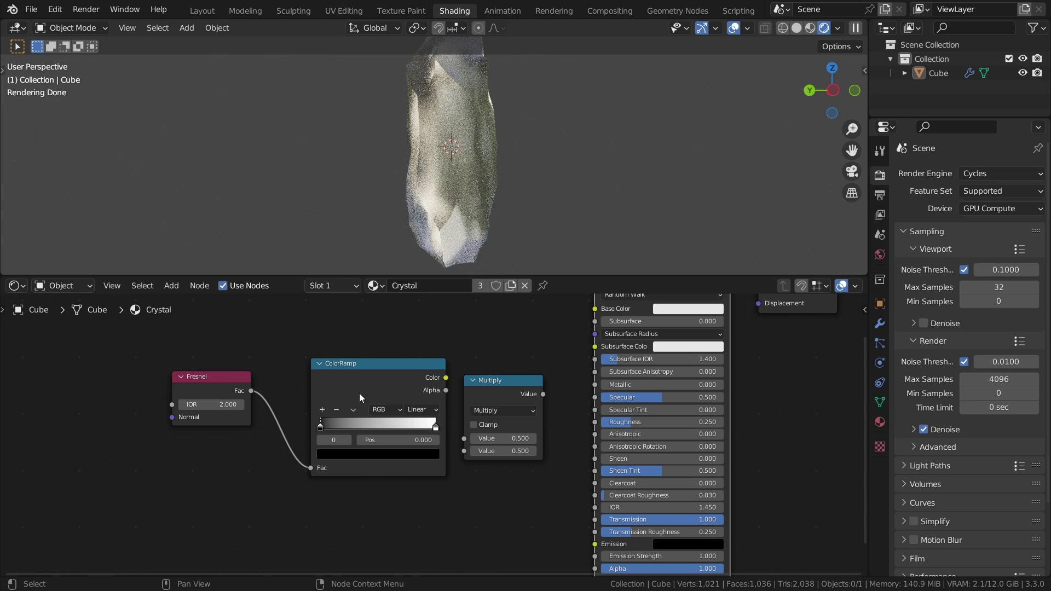
drag(359, 394, 329, 397)
drag(416, 381, 464, 448)
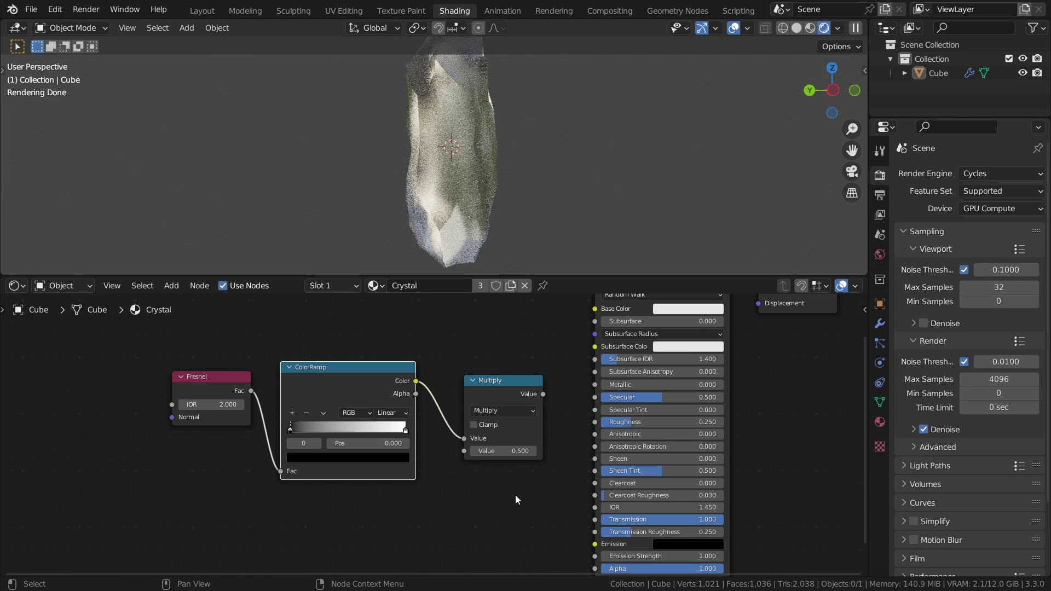
middle_drag(516, 499, 354, 445)
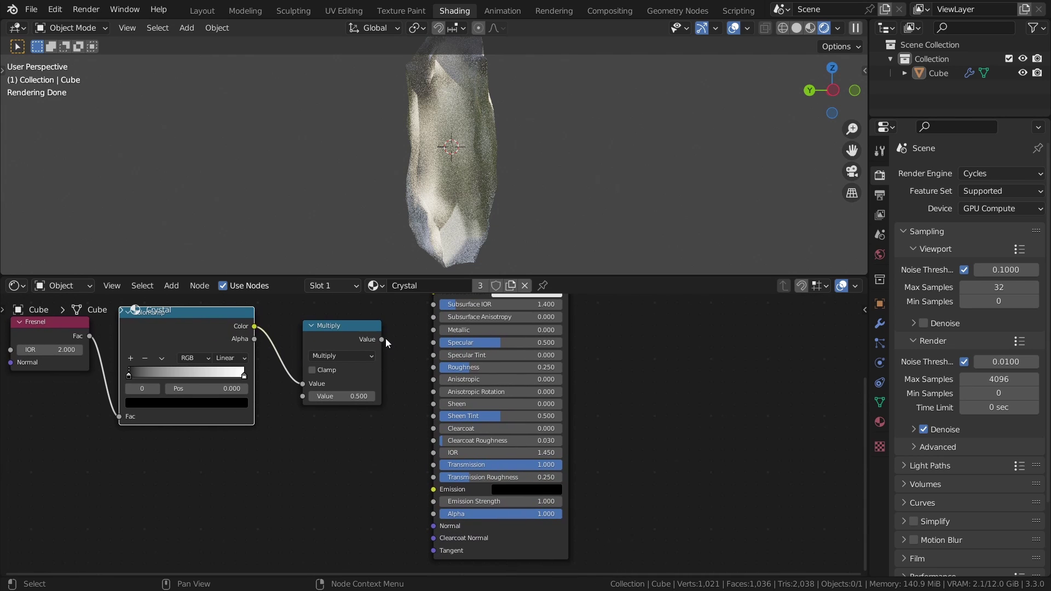
drag(382, 339, 434, 501)
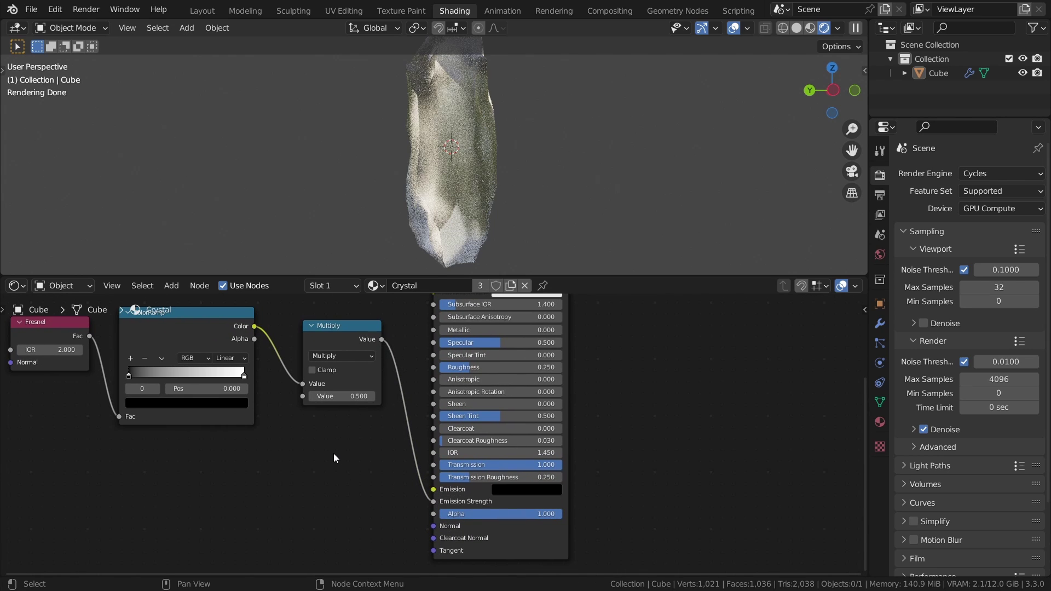
key(ctrl+s)
- Set the Principled BSDF's Base Color to light pink with H 0.940, S 0.303 and V 1.000
middle_drag(158, 354, 249, 459)
click(622, 360)
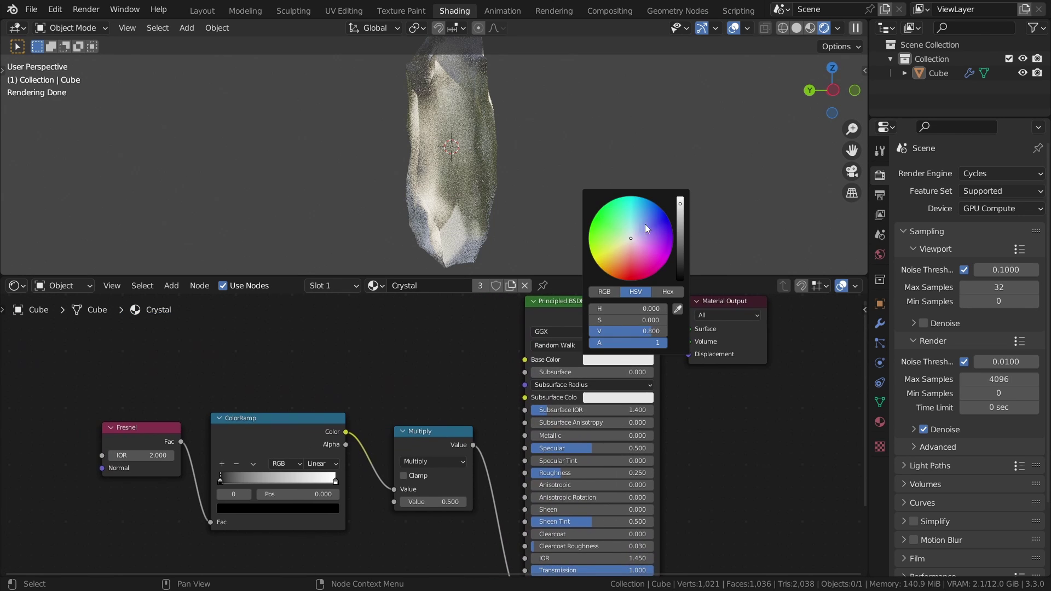
click(635, 242)
drag(680, 206, 680, 196)
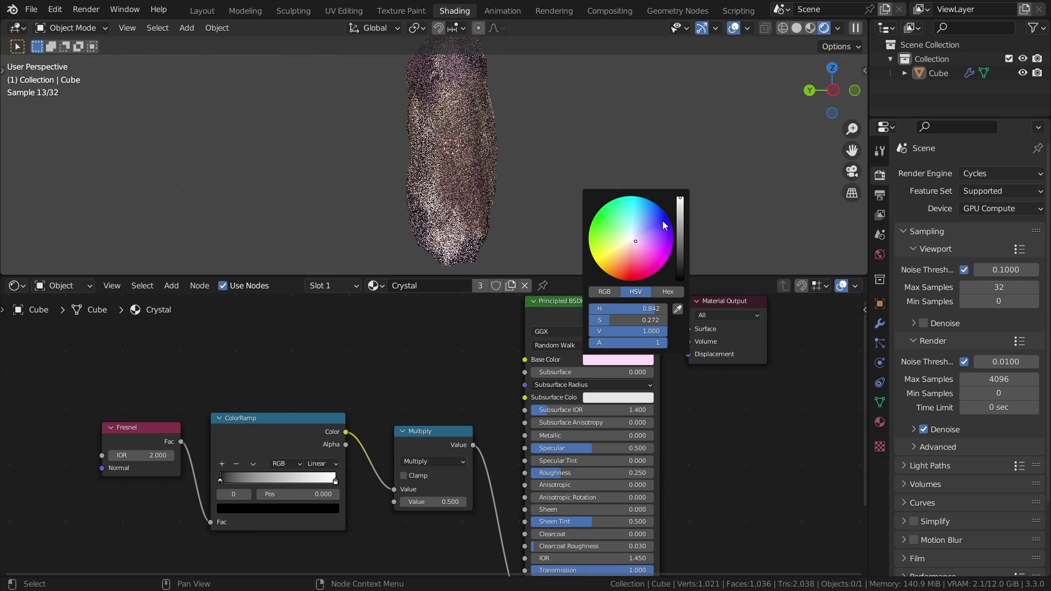
click(634, 244)
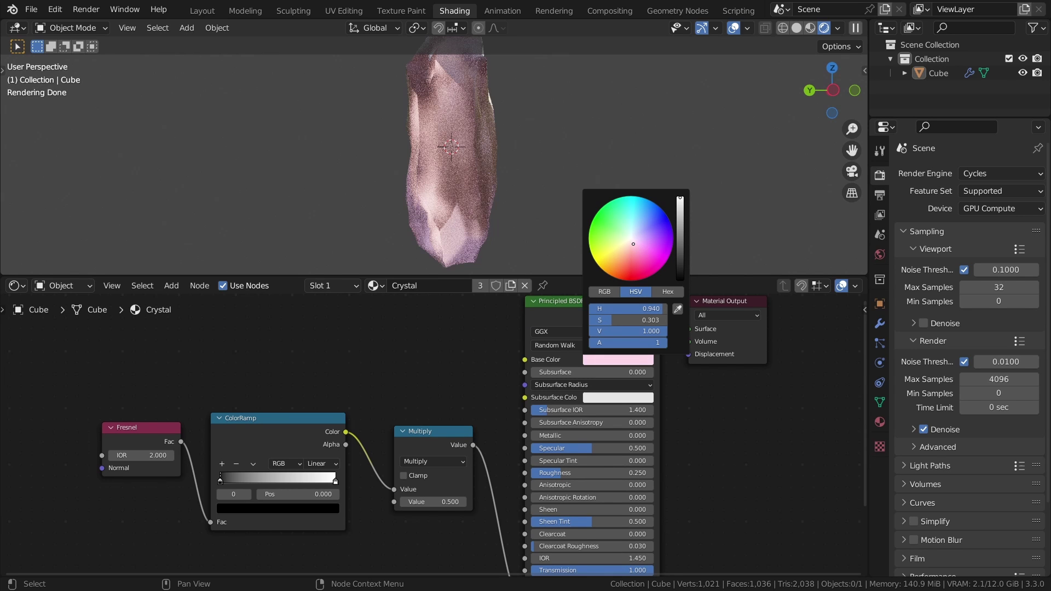
middle_drag(472, 199, 490, 185)
- Set the Principled BSDF's Emission color to bright blue with H 0.614, S 1.000 and V 1.000, and save the file
middle_drag(597, 454, 569, 341)
click(594, 484)
drag(652, 357, 652, 318)
drag(606, 356, 619, 320)
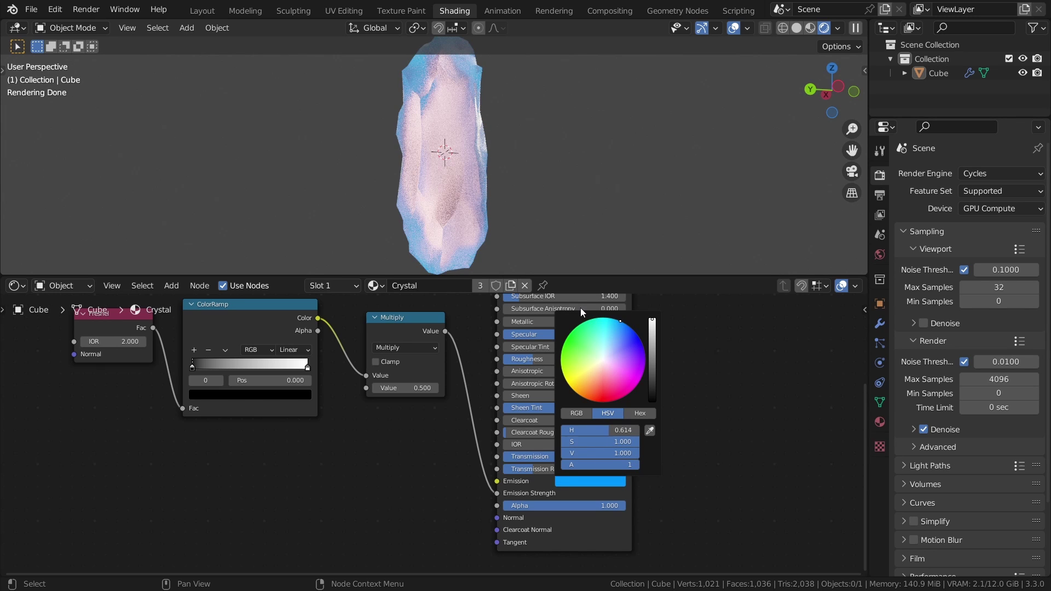
middle_drag(455, 160, 526, 230)
key(ctrl+s)
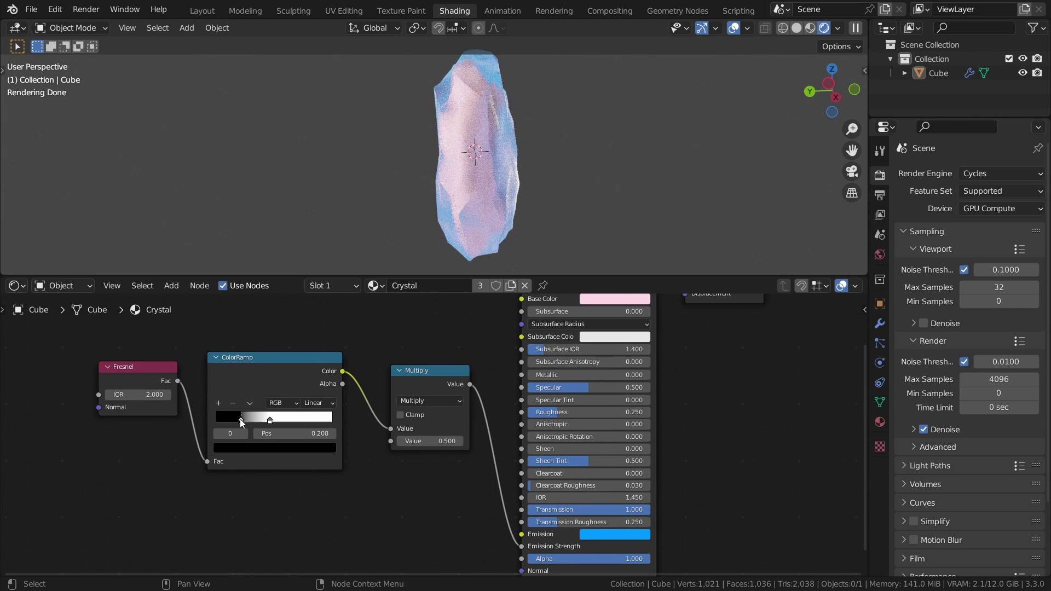
- Tighten the ColorRamp stops while previewing it, with the white stop at 0.310, then restore the Principled BSDF output and save
ctrl+shift+click(287, 366)
mouse_move(239, 421)
mouse_down()
mouse_move(208, 419)
mouse_move(257, 422)
mouse_move(246, 422)
mouse_up()
middle_drag(383, 334, 359, 420)
ctrl+shift+click(523, 327)
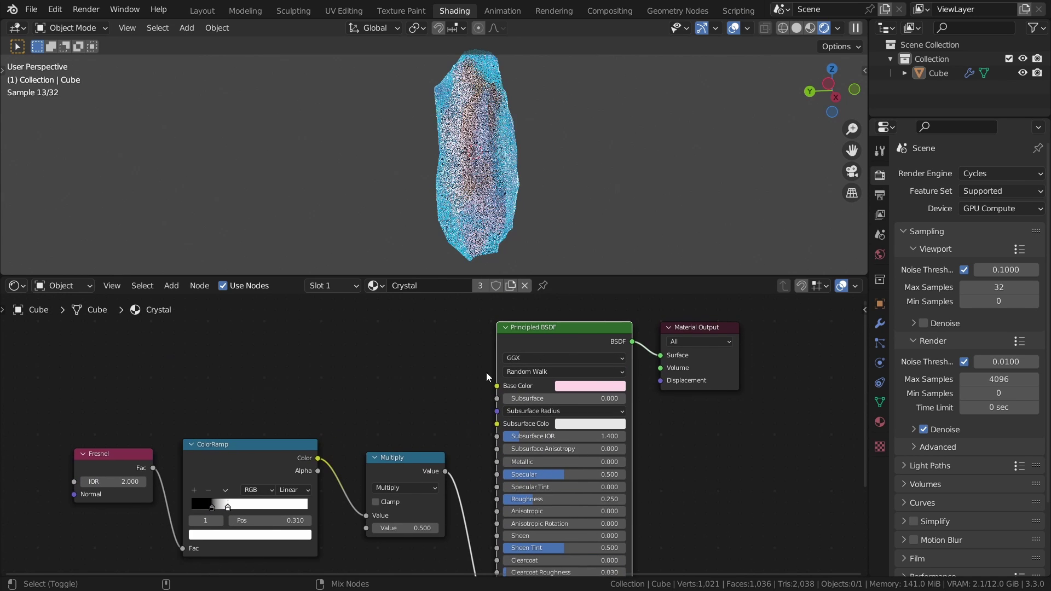
middle_drag(421, 405, 476, 333)
key(ctrl+s)
- Set the Multiply node's second value to 2 to strengthen the crystal's edge glow
middle_drag(429, 496, 427, 463)
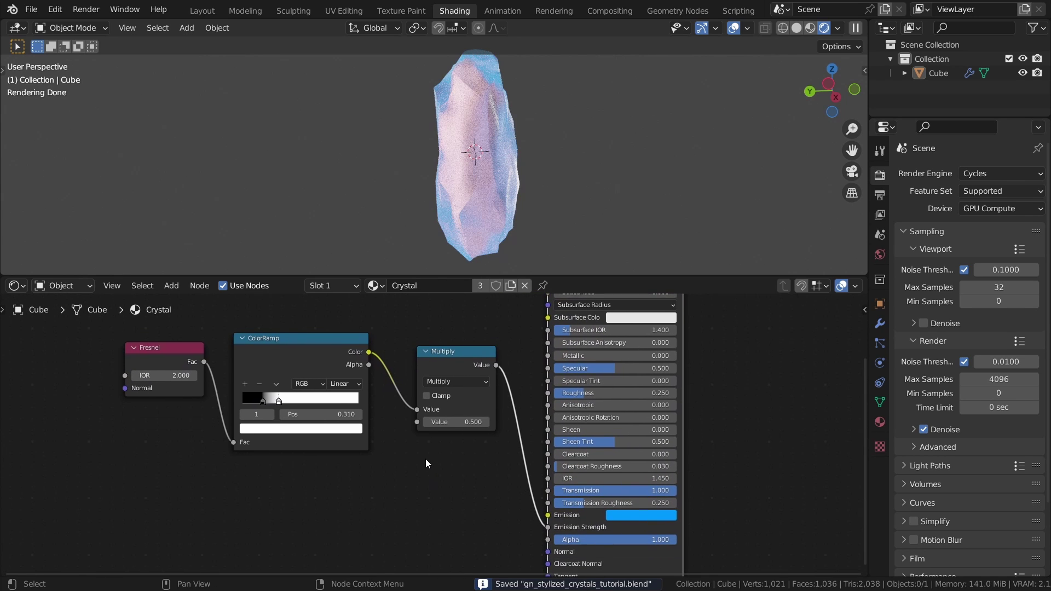
click(458, 422)
text(2)
key(Return)
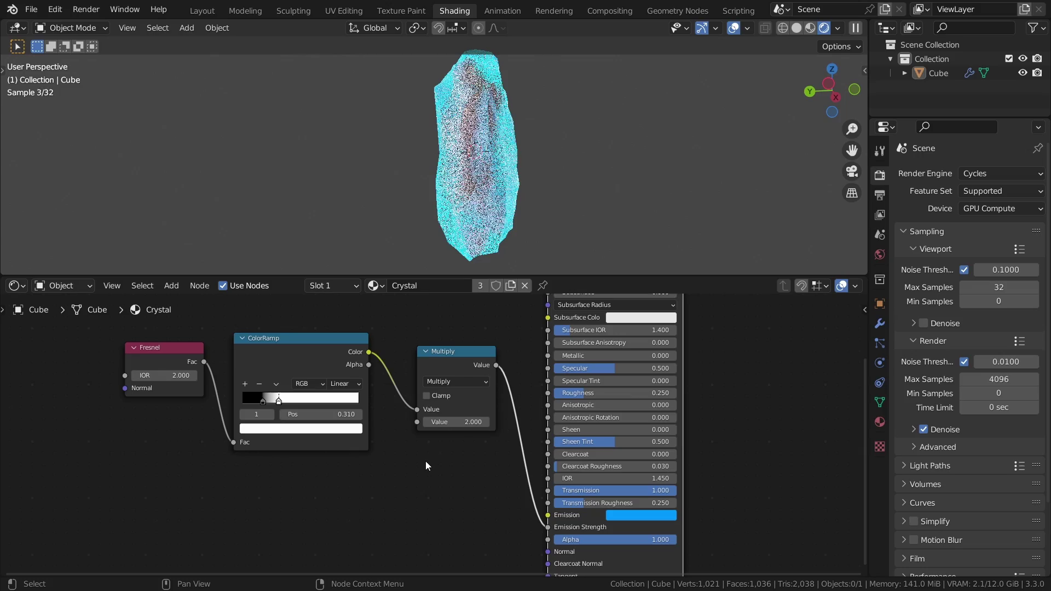
drag(458, 422, 451, 422)
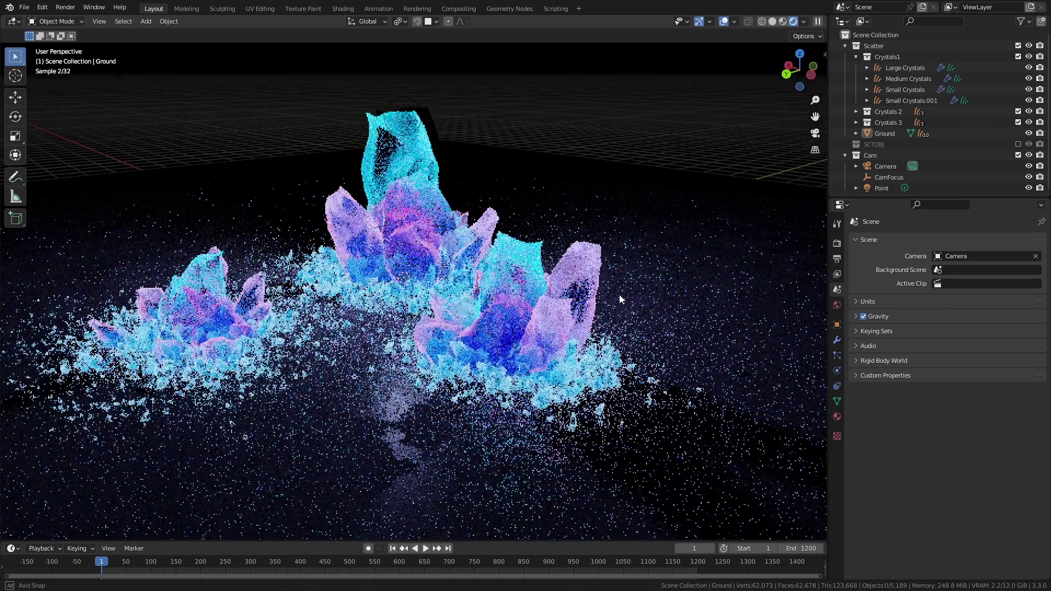
- Inspect the scattered crystal clusters and the Glass BSDF version of the crystal from different angles
mouse_move(620, 294)
middle_down()
mouse_move(489, 282)
mouse_move(375, 323)
mouse_move(460, 330)
middle_up()
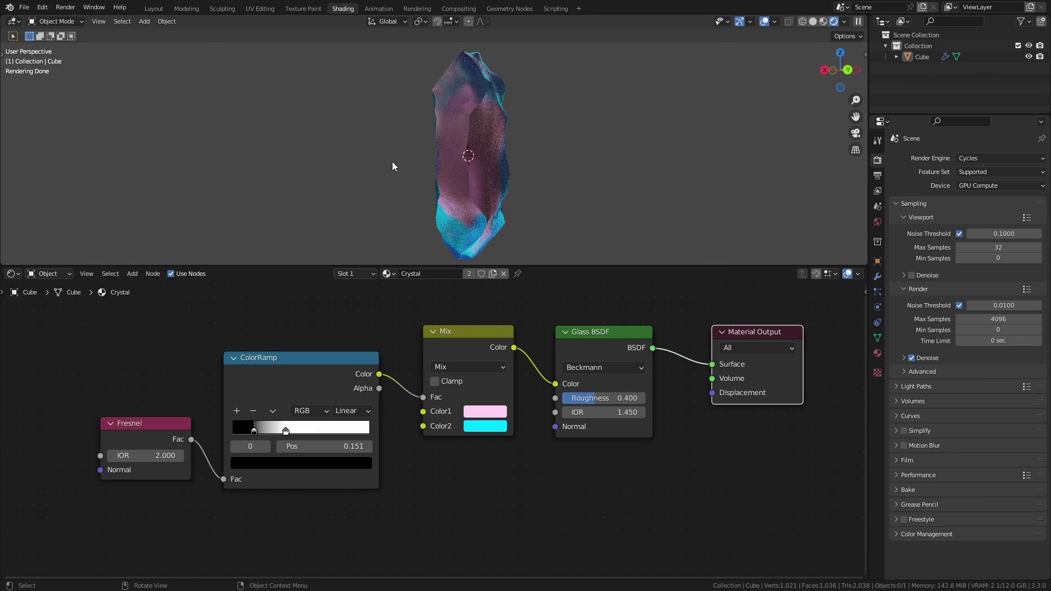
middle_drag(392, 162, 480, 179)
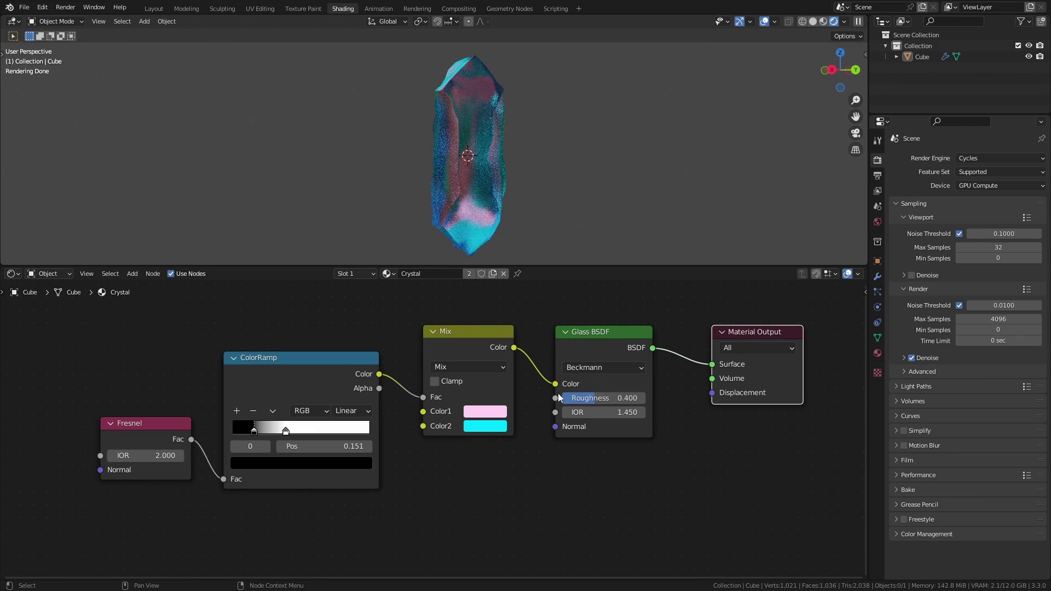
- Detach the Mix node from the Glass BSDF, rearrange the Mix and ColorRamp nodes, and reconnect Mix to the Glass BSDF's Color
drag(556, 385, 538, 388)
drag(499, 338, 477, 374)
drag(322, 373, 313, 366)
click(164, 433)
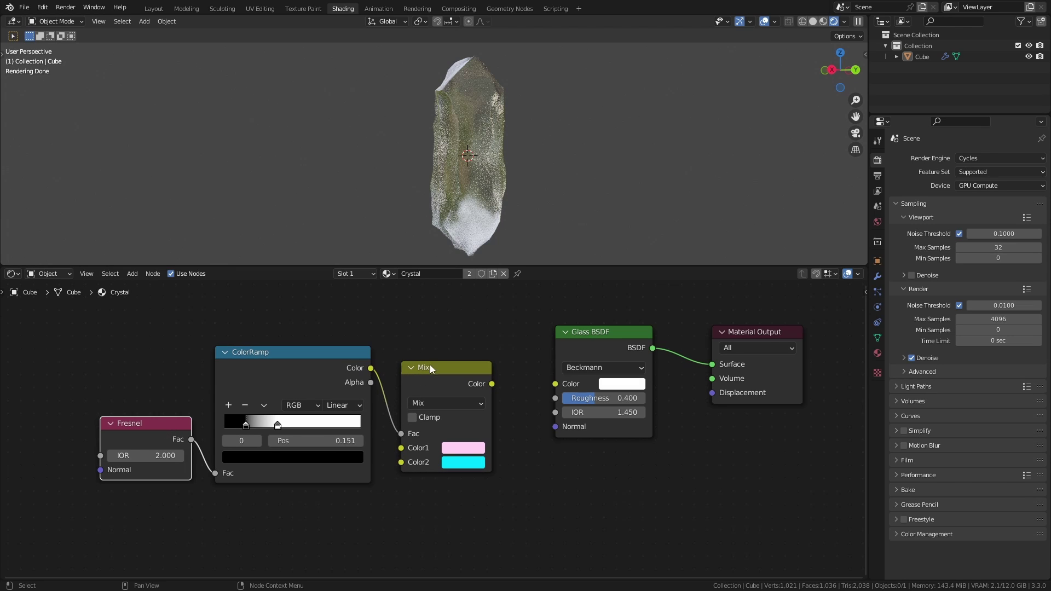
drag(492, 384, 556, 384)
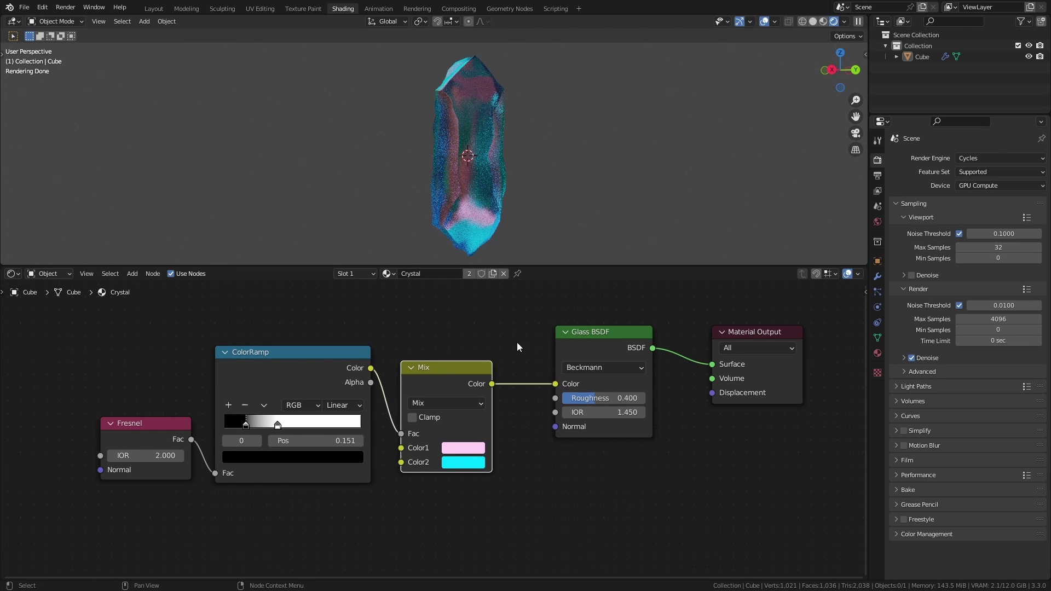
middle_drag(458, 195, 446, 161)
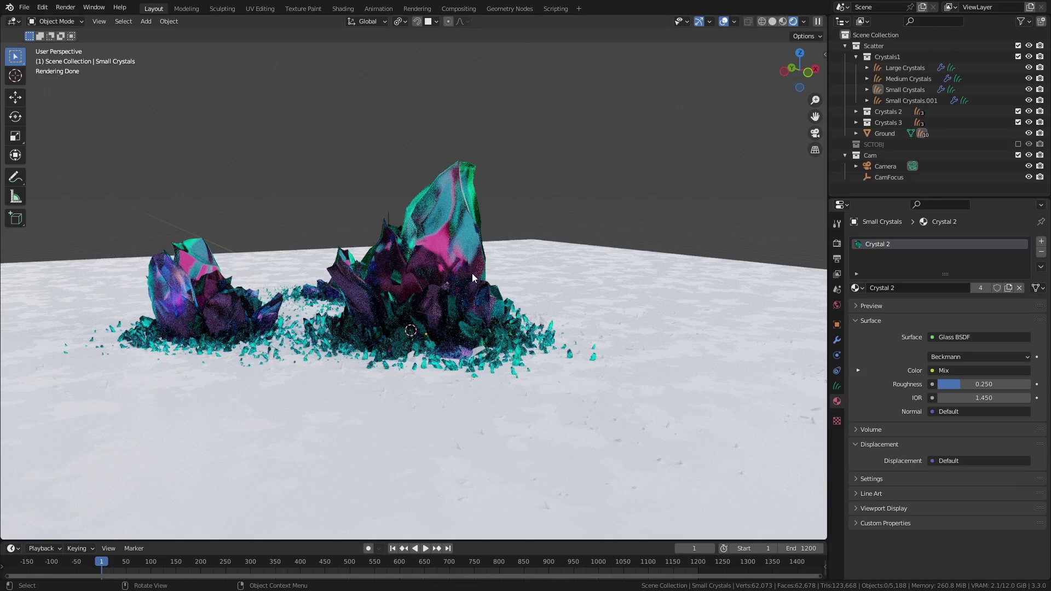